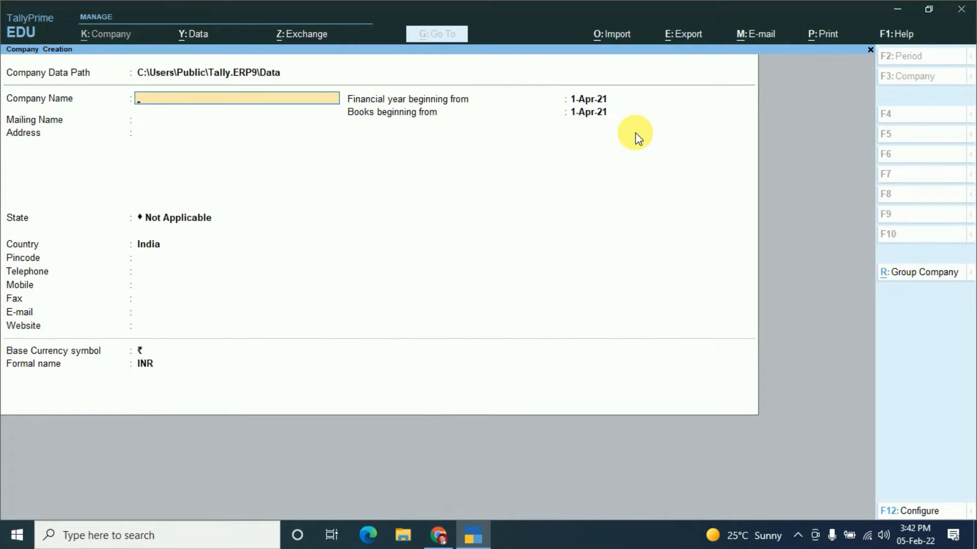
# - Create the company "Hansa & Friends Co." with the state set to Rajasthan, keeping the other default details
pyautogui.write('Hansa & Friends Co.')
pyautogui.press('Return')
pyautogui.press('Return')
pyautogui.press('Return')
pyautogui.write('r')
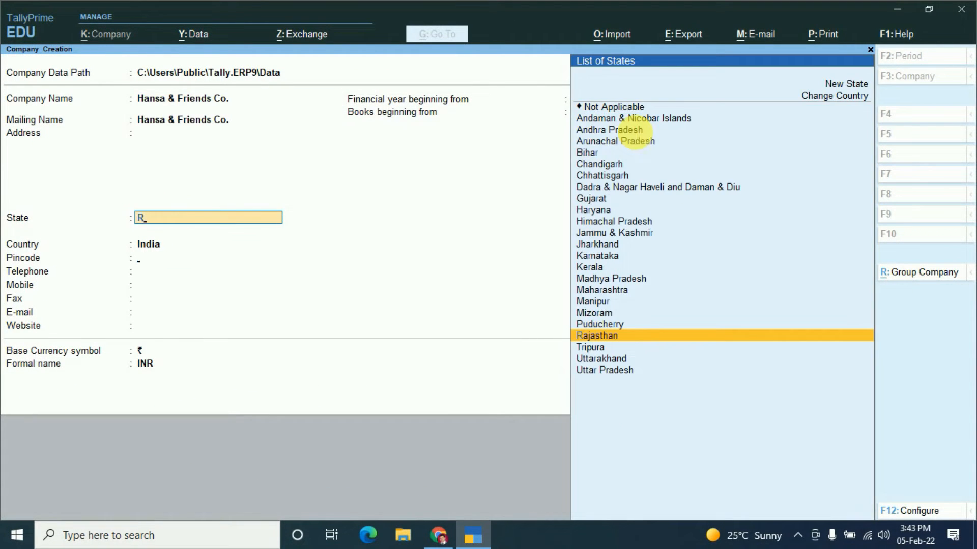
pyautogui.press('Return')
pyautogui.press('ctrl')
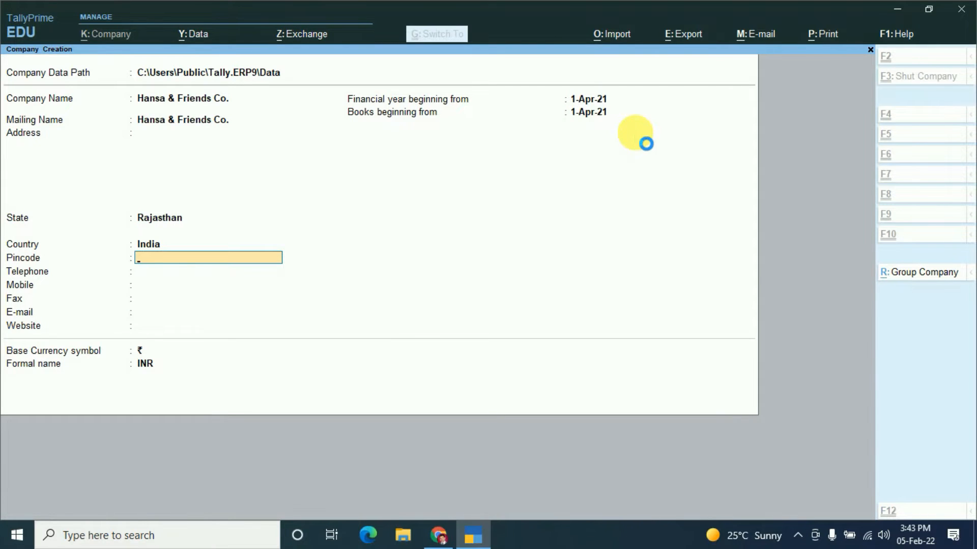
pyautogui.hotkey('ctrl', 'a')
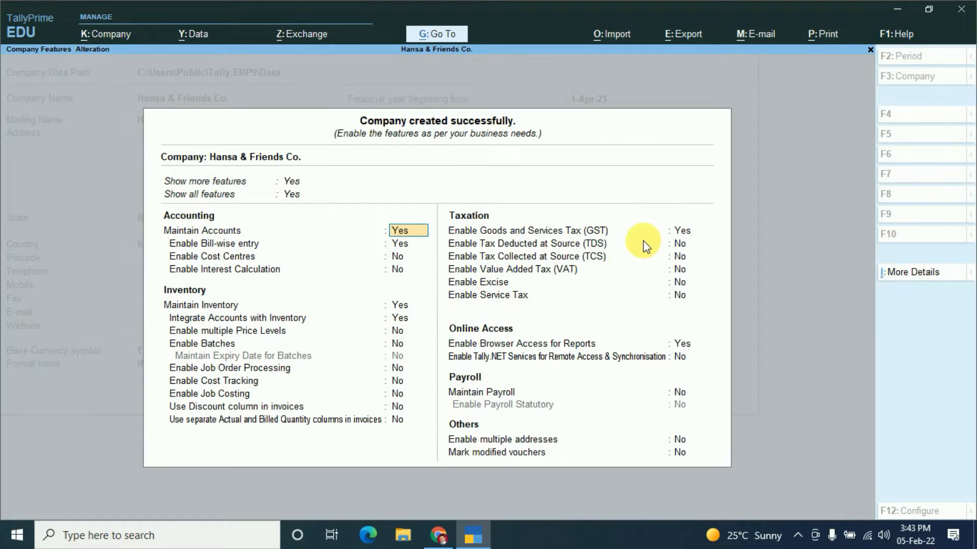
# - Disable Goods and Services Tax (GST) in the new company's features and save the feature settings
pyautogui.click(684, 231)
pyautogui.press('n')
pyautogui.hotkey('ctrl', 'a')
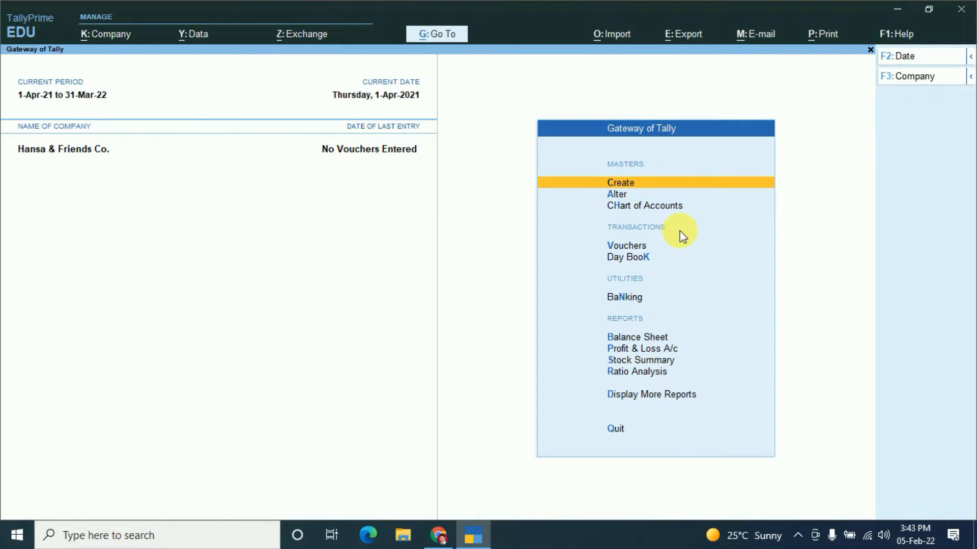
# - Create a ledger named "Purchase A/c" under the Purchase Accounts group
pyautogui.press('Return')
pyautogui.press('Down')
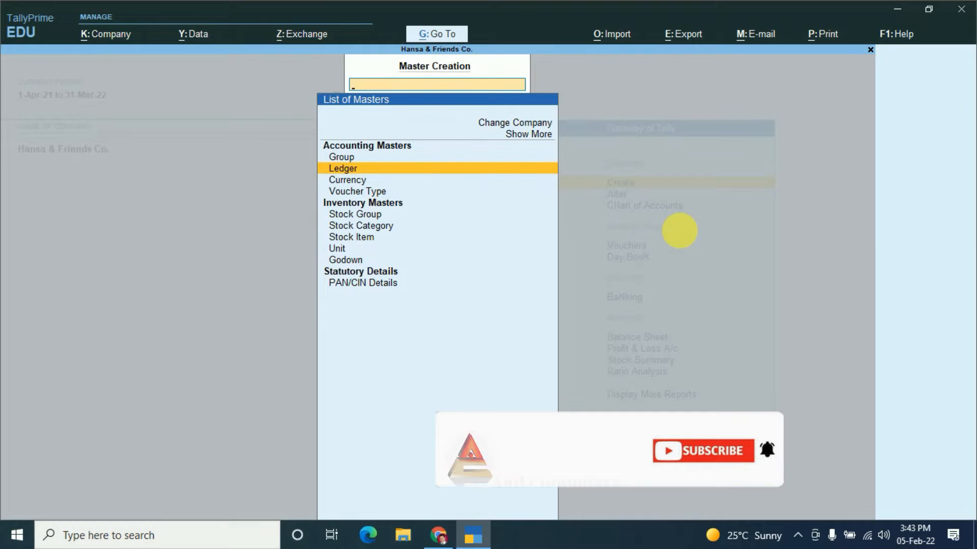
pyautogui.press('Return')
pyautogui.write('Purchase A/c')
pyautogui.press('Return')
pyautogui.write('Pu')
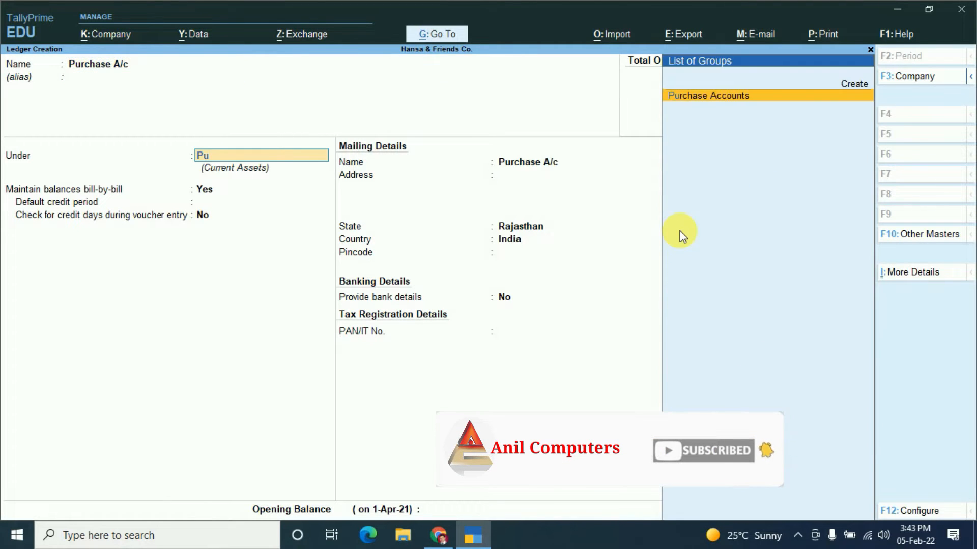
pyautogui.press('Return')
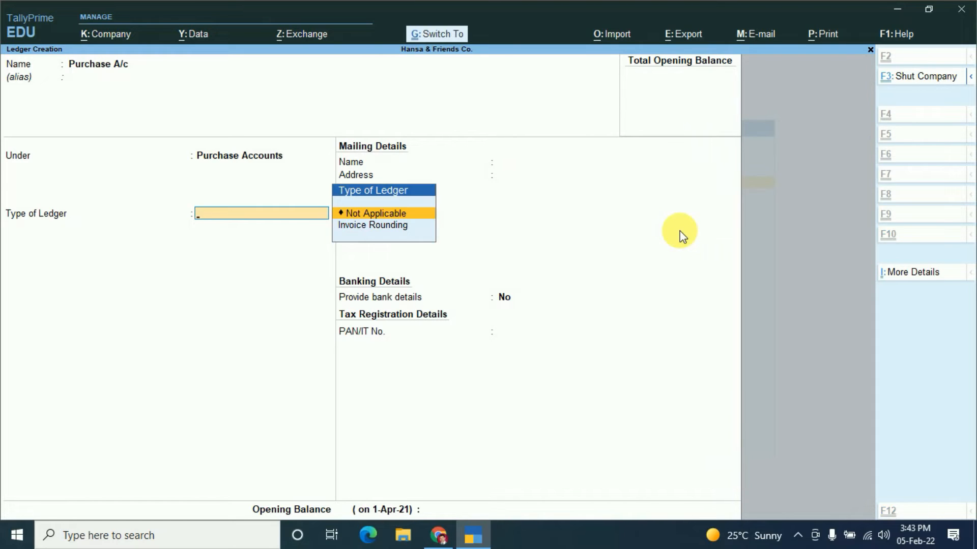
pyautogui.hotkey('ctrl', 'a')
# - Create a ledger named "Sales A/c" under the Sales Accounts group
pyautogui.write('Sales A/c')
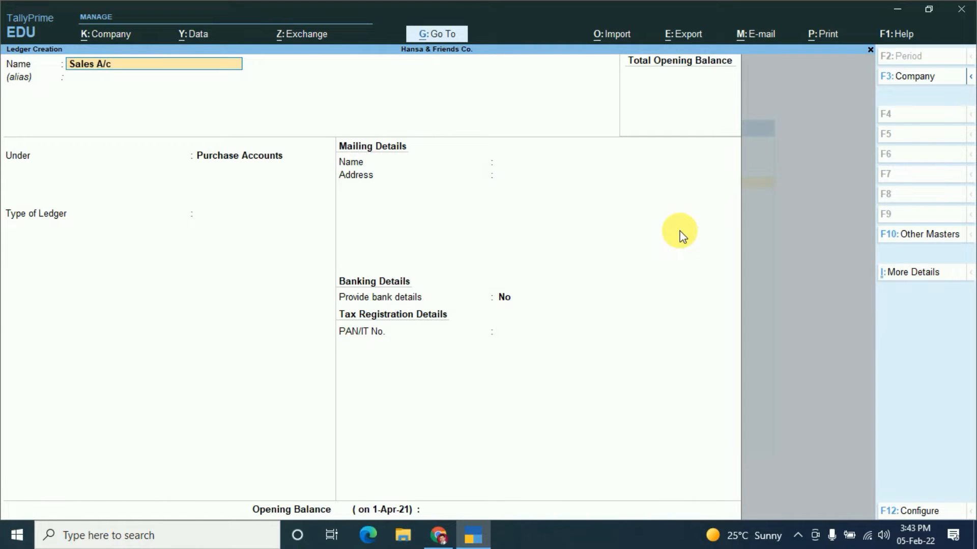
pyautogui.press('Return')
pyautogui.write('Sale')
pyautogui.press('Return')
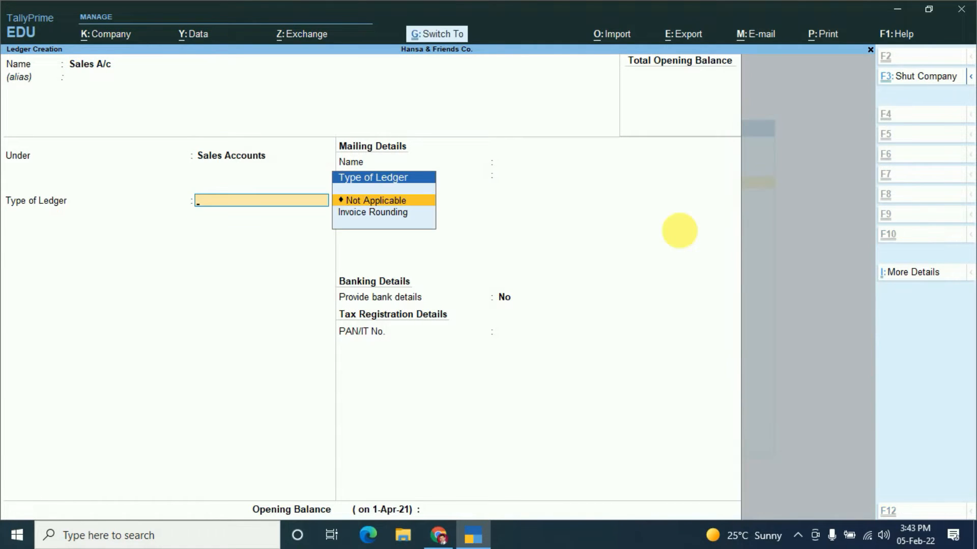
pyautogui.hotkey('ctrl', 'a')
# - Create the ledger "Mr. SC A/c" under Sundry Creditors with bill-by-bill balances set to No
pyautogui.write('Mr. SC A/c')
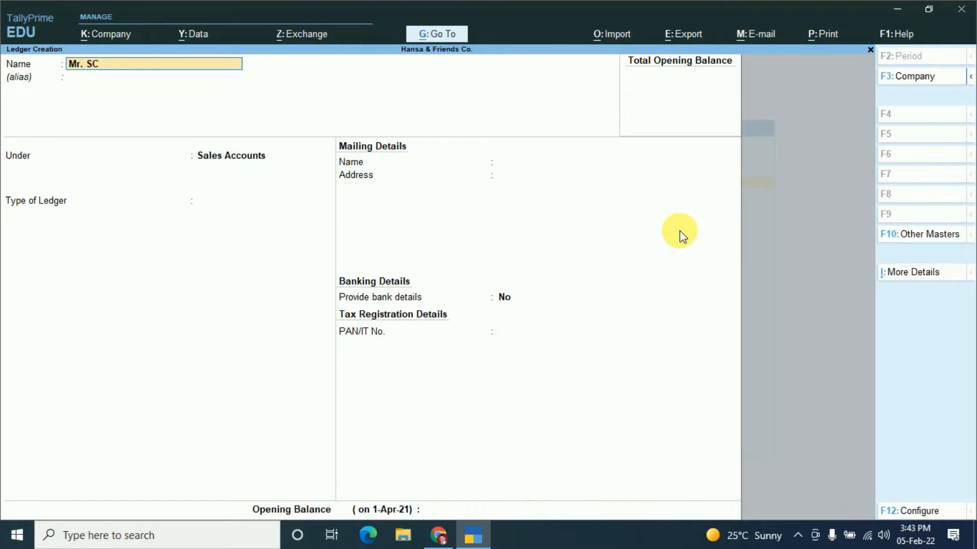
pyautogui.press('Return')
pyautogui.write('S')
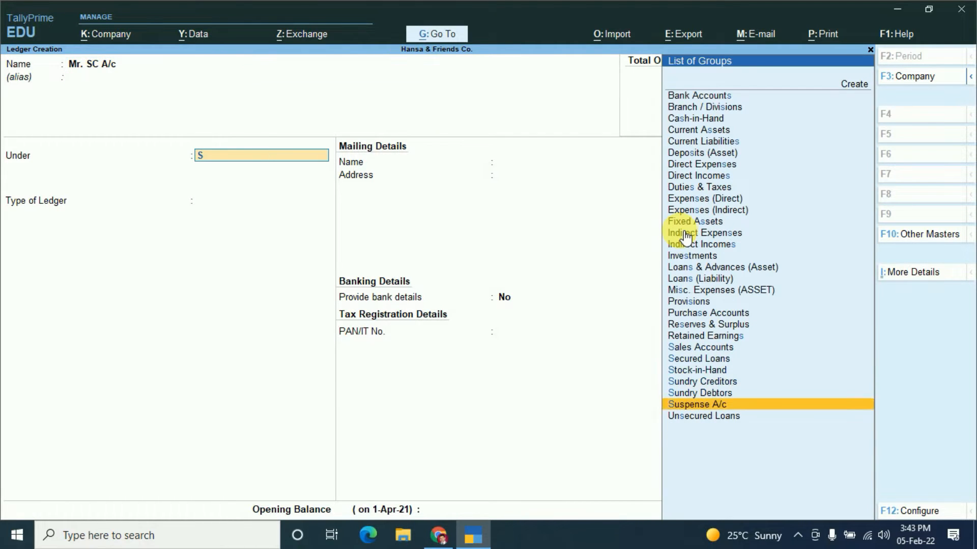
pyautogui.press('Up')
pyautogui.press('Up')
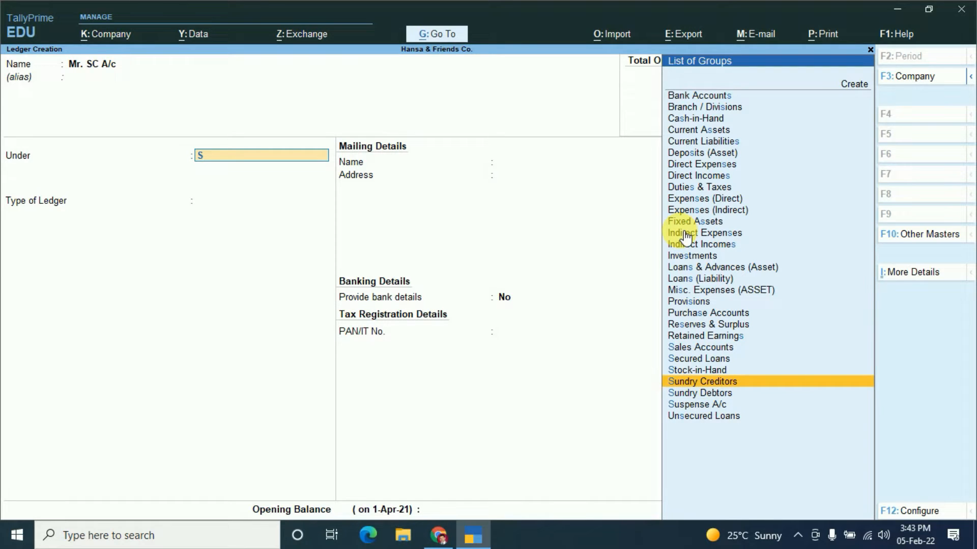
pyautogui.press('Return')
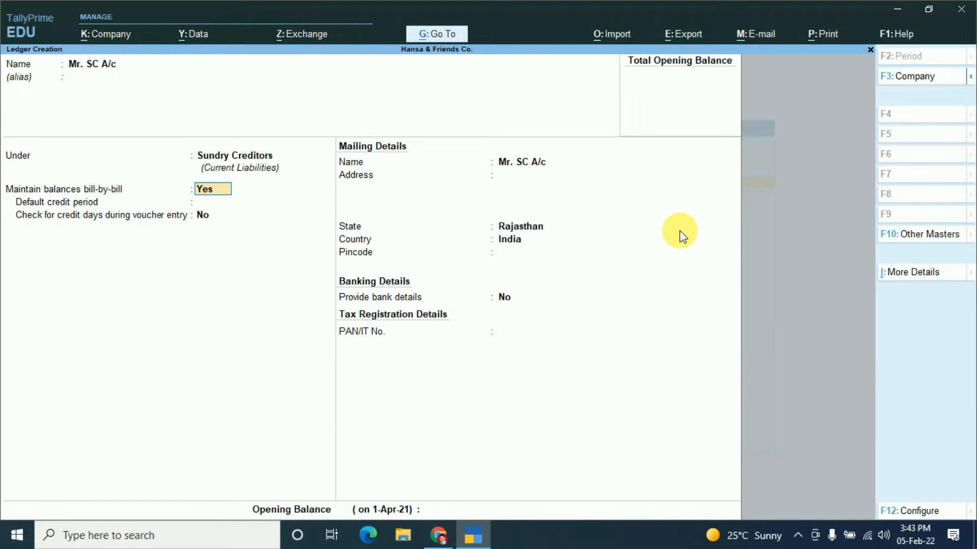
pyautogui.write('n')
pyautogui.press('Return')
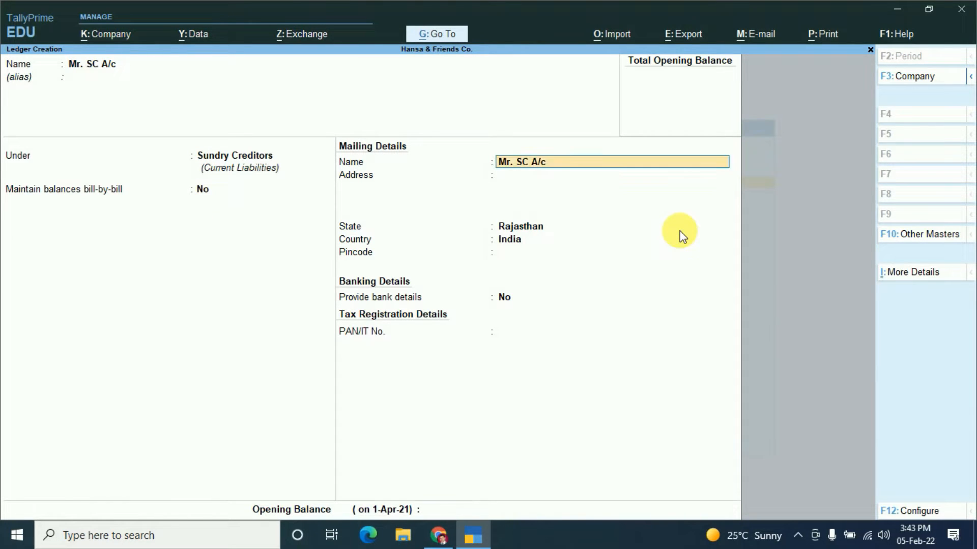
pyautogui.hotkey('ctrl', 'a')
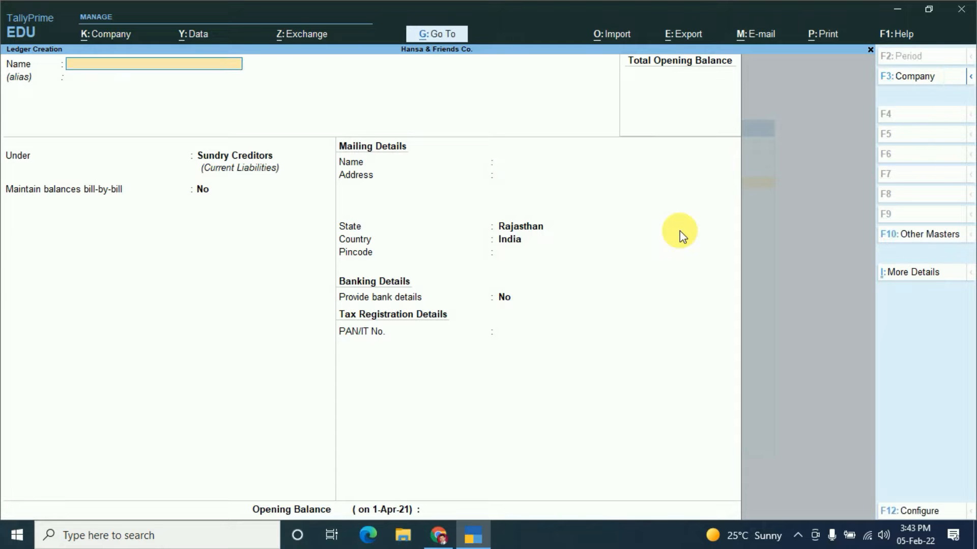
# - Create the ledger "Mr. SD A/c" under Sundry Debtors with bill-by-bill balances set to No, and leave ledger creation
pyautogui.write('Mr. SD A/c')
pyautogui.press('Return')
pyautogui.press('Return')
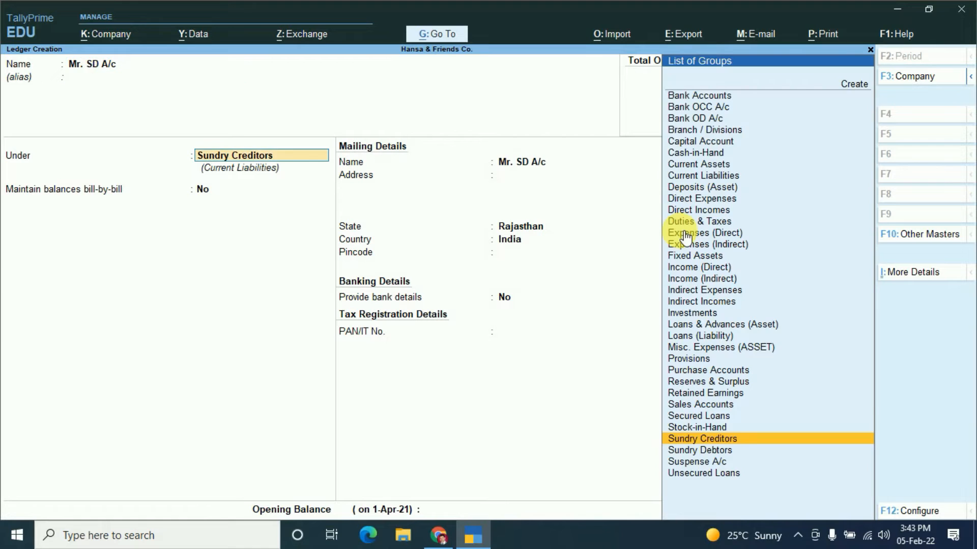
pyautogui.write('S')
pyautogui.press('Up')
pyautogui.press('Return')
pyautogui.write('n')
pyautogui.press('Return')
pyautogui.hotkey('ctrl', 'a')
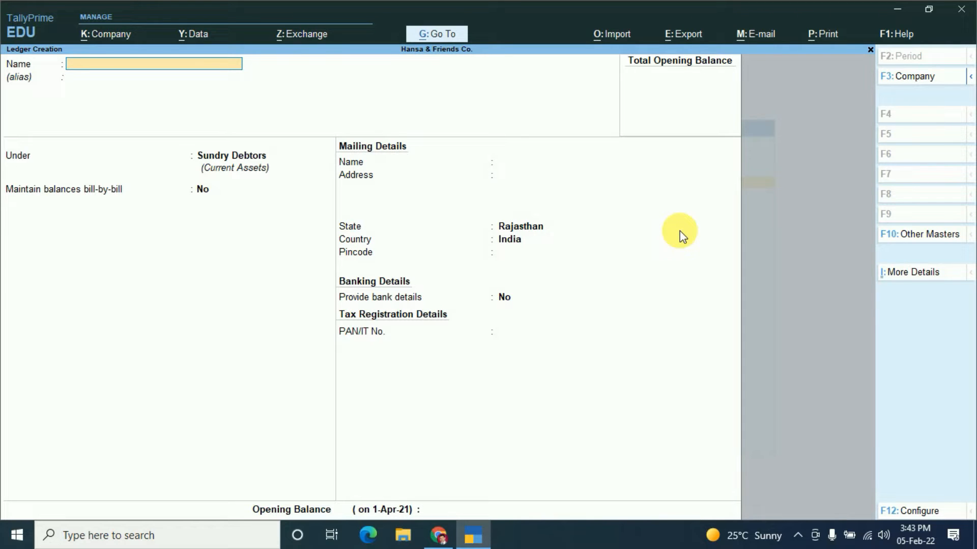
pyautogui.press('Escape')
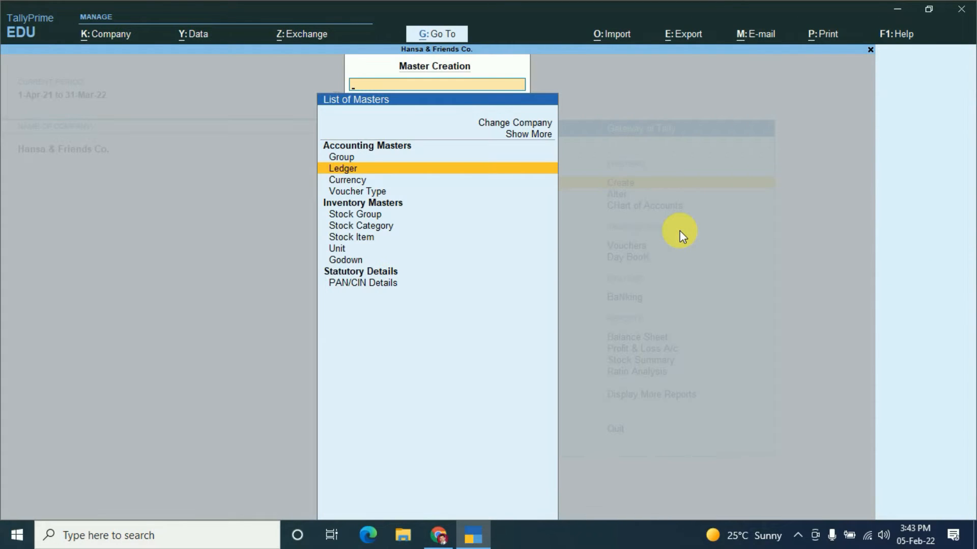
# - Start a new stock item named "Mobile" under the Primary group
pyautogui.press('Down')
pyautogui.press('Down')
pyautogui.press('Down')
pyautogui.press('Down')
pyautogui.press('Down')
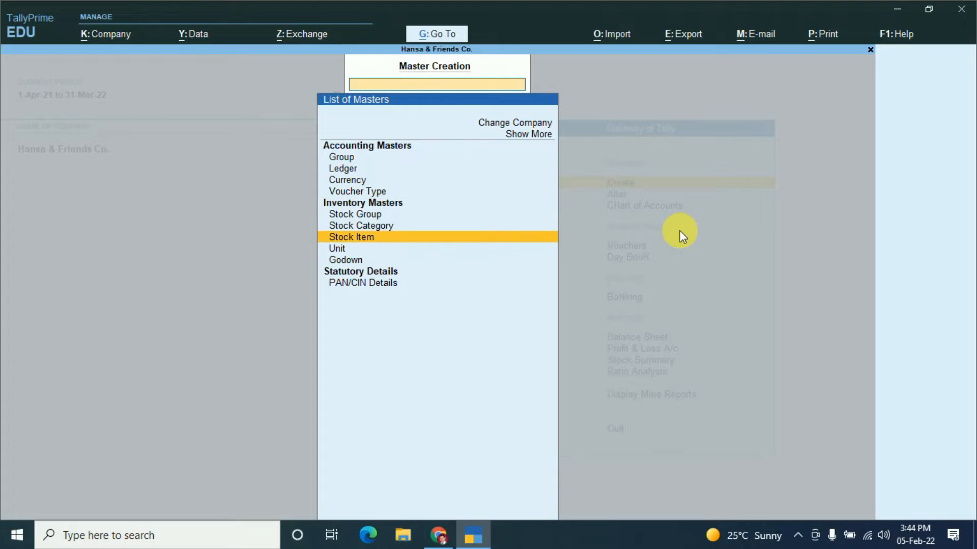
pyautogui.press('Return')
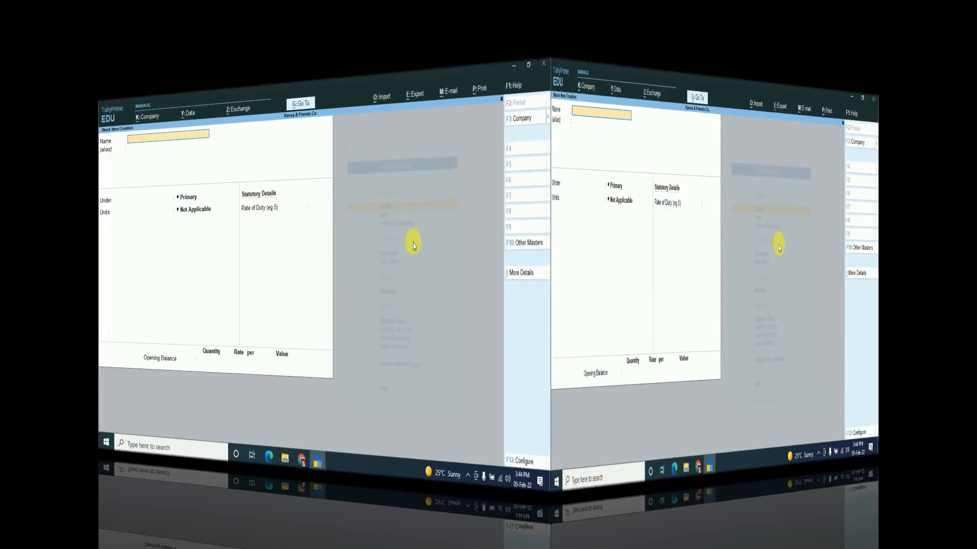
pyautogui.write('Mobile')
pyautogui.press('Return')
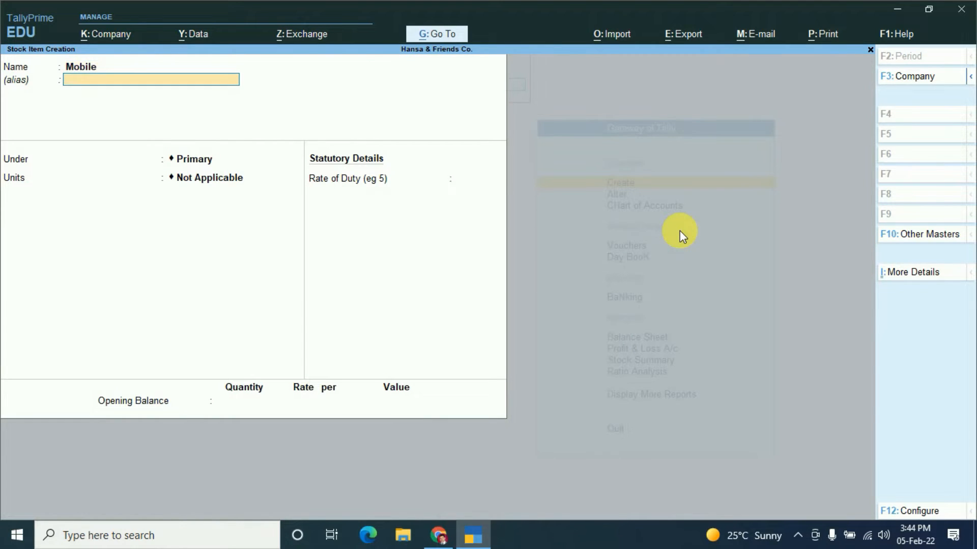
pyautogui.press('Return')
pyautogui.press('Return')
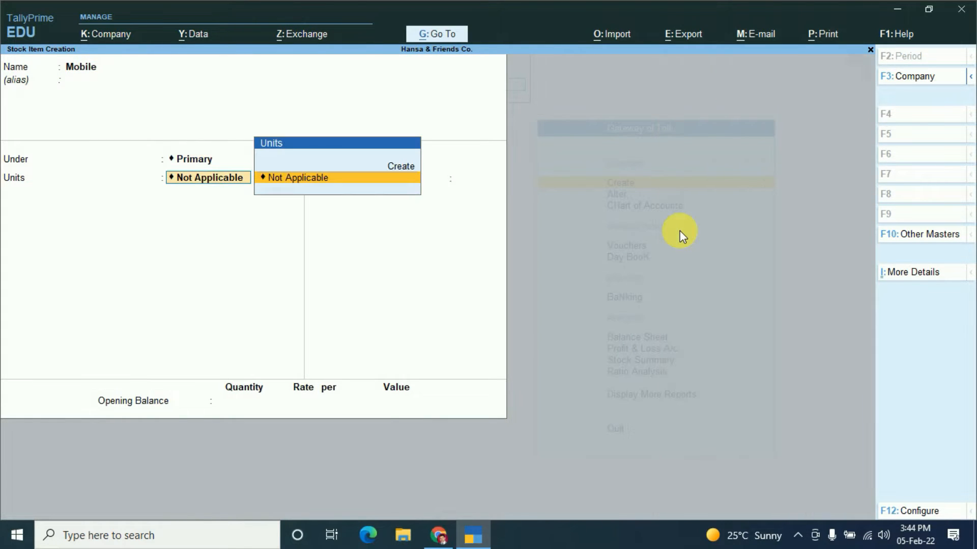
# - Create a simple unit for the item with symbol "Pcs.", formal name "Pieces" and 0 decimal places
pyautogui.press('Up')
pyautogui.press('Return')
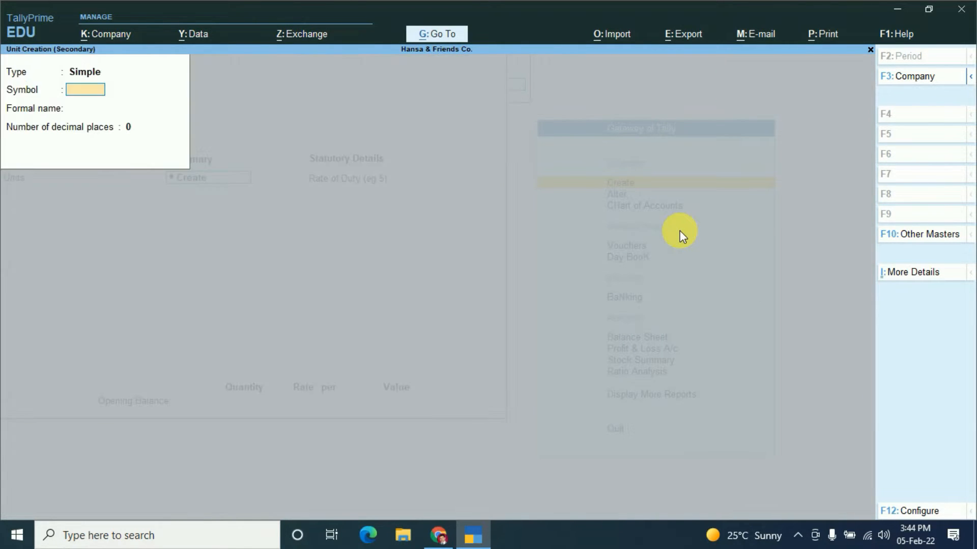
pyautogui.write('Pcs.')
pyautogui.press('Return')
pyautogui.write('P')
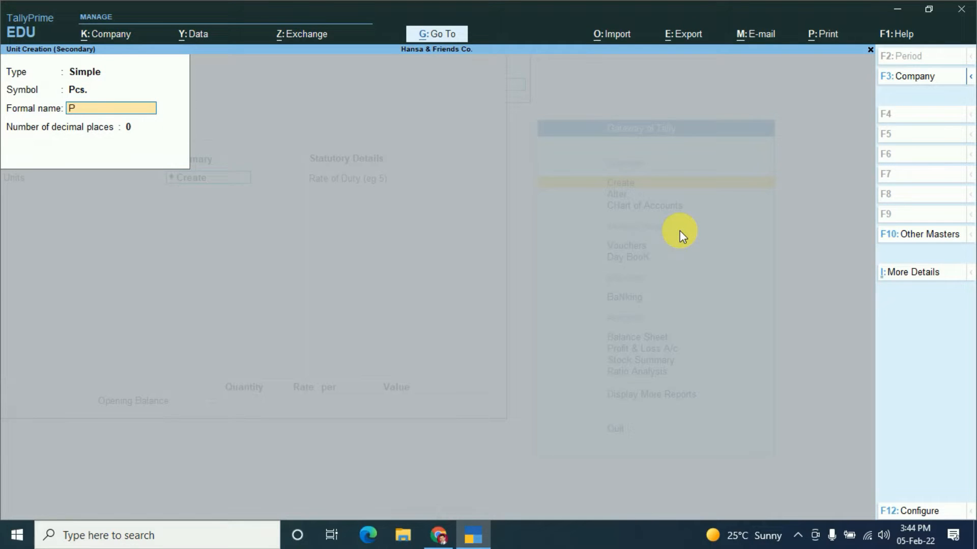
pyautogui.write('ieces')
pyautogui.press('Return')
pyautogui.press('Return')
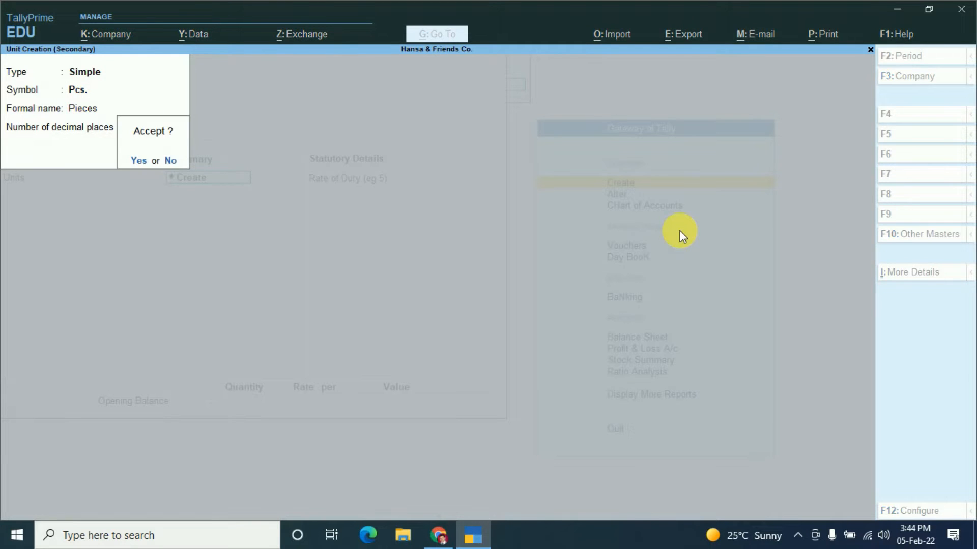
pyautogui.press('Return')
# - Save the Mobile stock item without an alternate unit and return to the Gateway of Tally
pyautogui.press('Return')
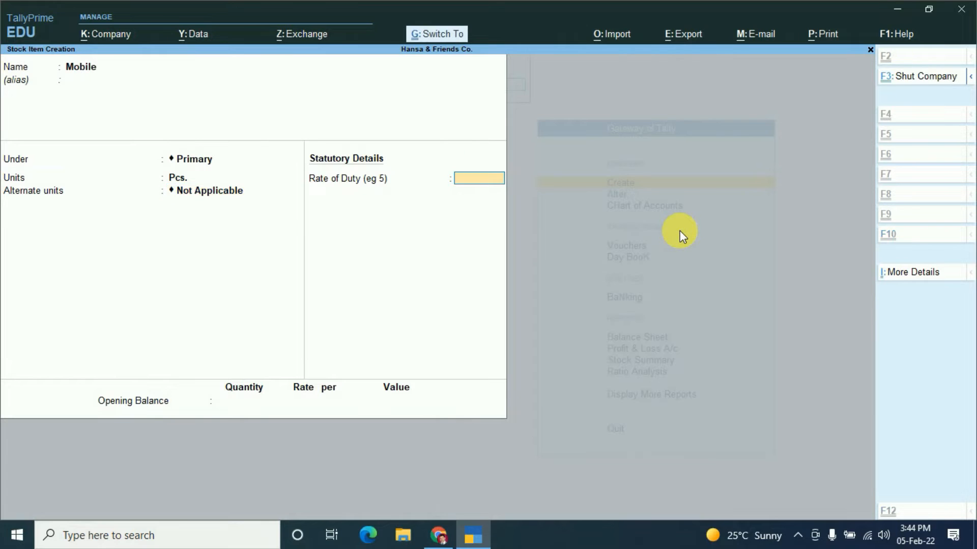
pyautogui.hotkey('ctrl', 'a')
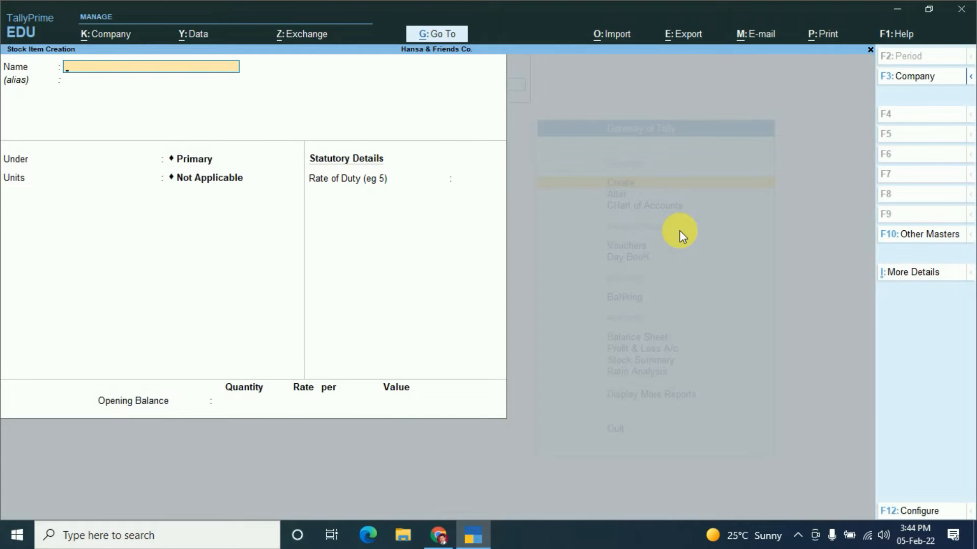
pyautogui.press('Escape')
pyautogui.press('Escape')
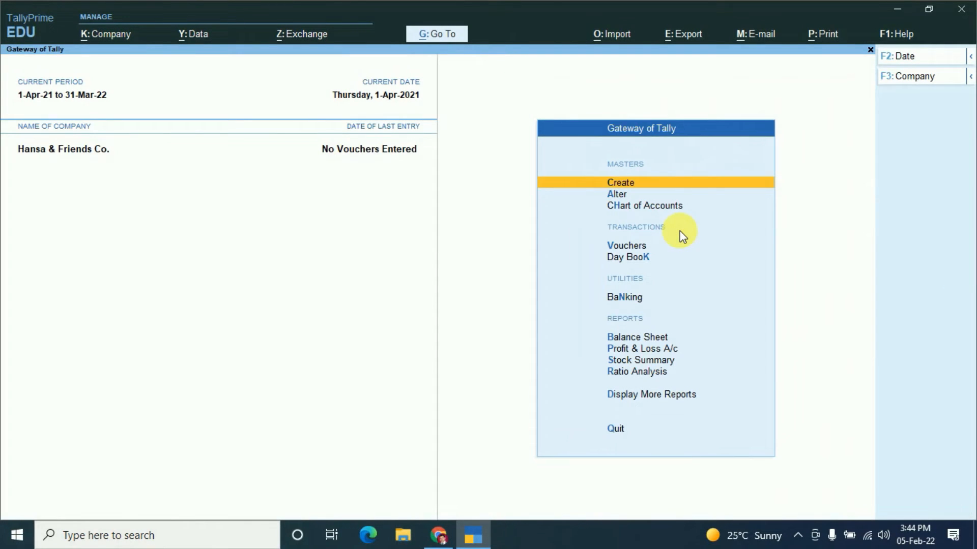
# - Open voucher entry and switch the new voucher to the Purchase type
pyautogui.press('Down')
pyautogui.press('Down')
pyautogui.press('Down')
pyautogui.press('Return')
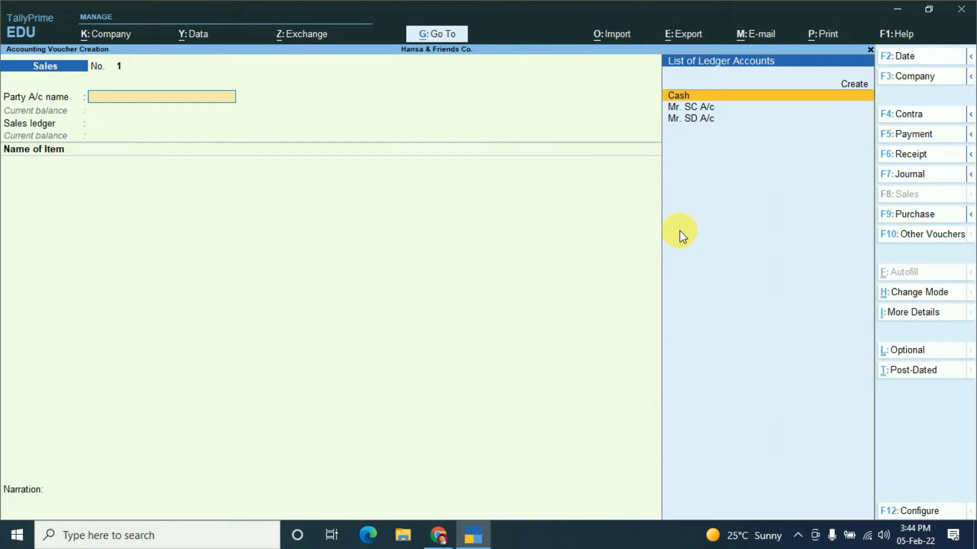
pyautogui.press('F9')
# - Set the purchase voucher's party to "Mr. SC A/c" with default party details and its purchase ledger to "Purchase A/c"
pyautogui.press('Return')
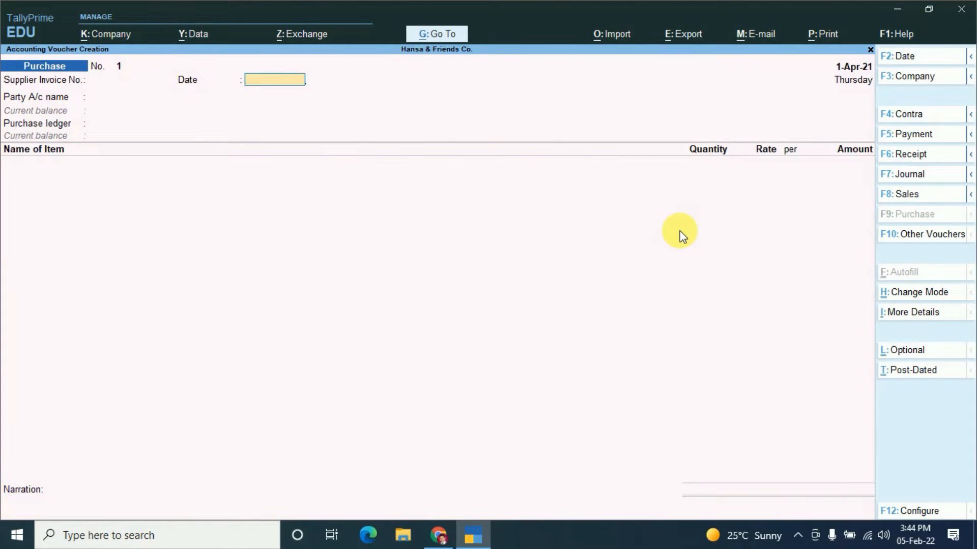
pyautogui.press('Return')
pyautogui.press('Down')
pyautogui.press('Return')
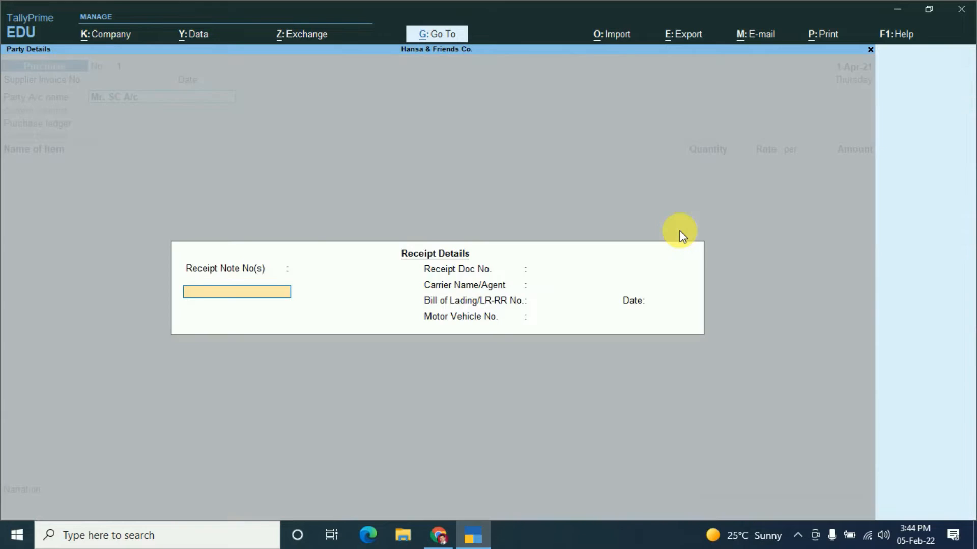
pyautogui.hotkey('ctrl', 'a')
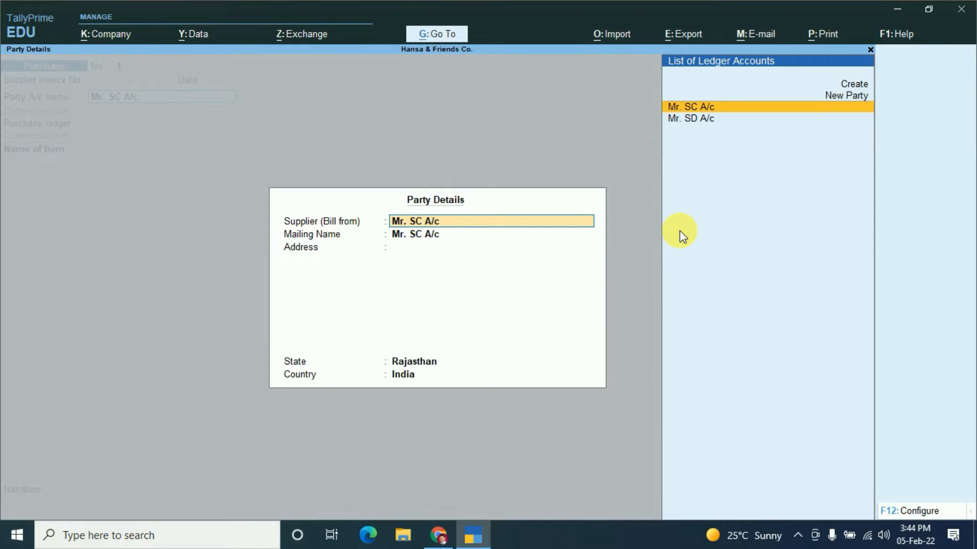
pyautogui.press('Return')
pyautogui.press('Return')
pyautogui.press('Return')
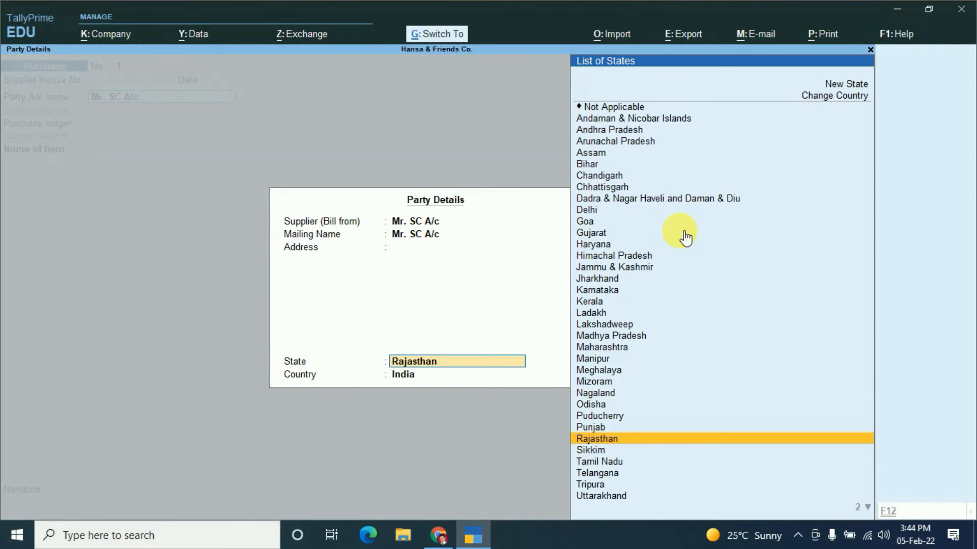
pyautogui.hotkey('ctrl', 'a')
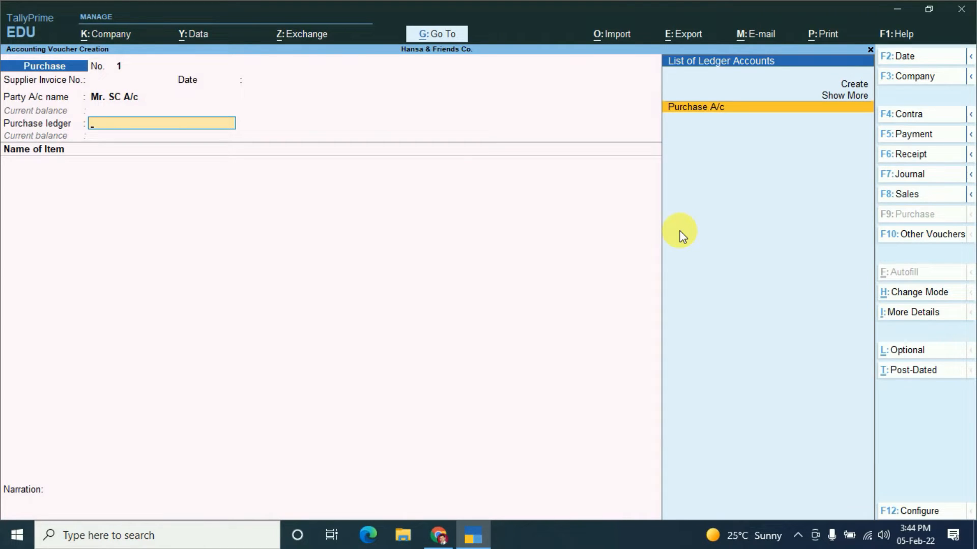
pyautogui.press('Return')
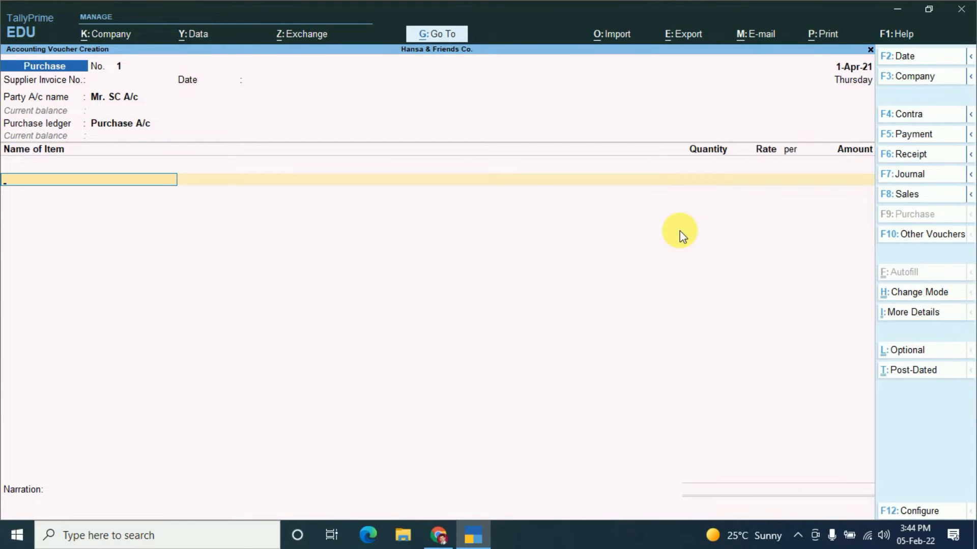
# - Add the stock item Mobile to the purchase voucher with a quantity of 5 Pcs. at a rate of 10,000 per piece
pyautogui.write('M')
pyautogui.press('Return')
pyautogui.write('5')
pyautogui.press('Return')
pyautogui.write('10000')
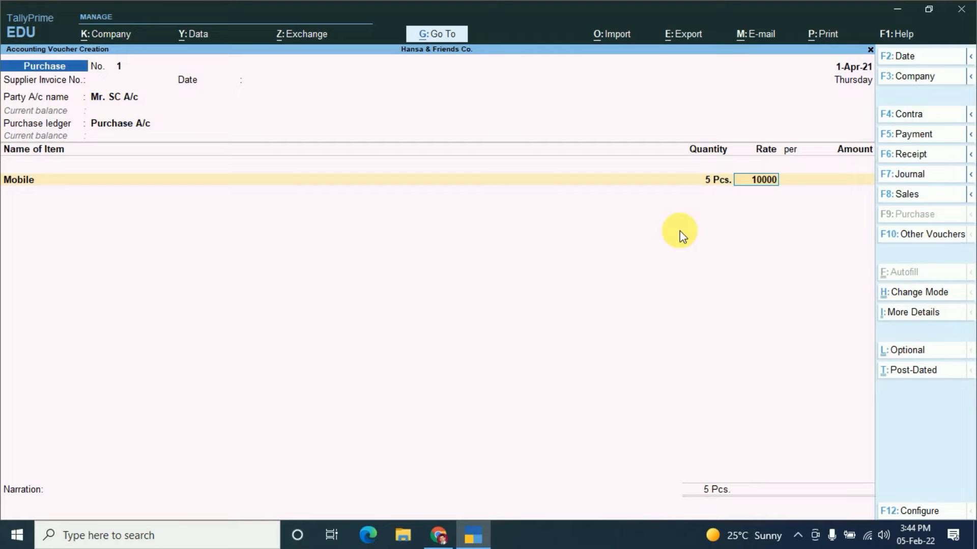
pyautogui.press('Return')
pyautogui.press('Return')
pyautogui.press('Return')
# - End the item list and save the credit purchase voucher without a narration
pyautogui.press('Return')
pyautogui.press('Return')
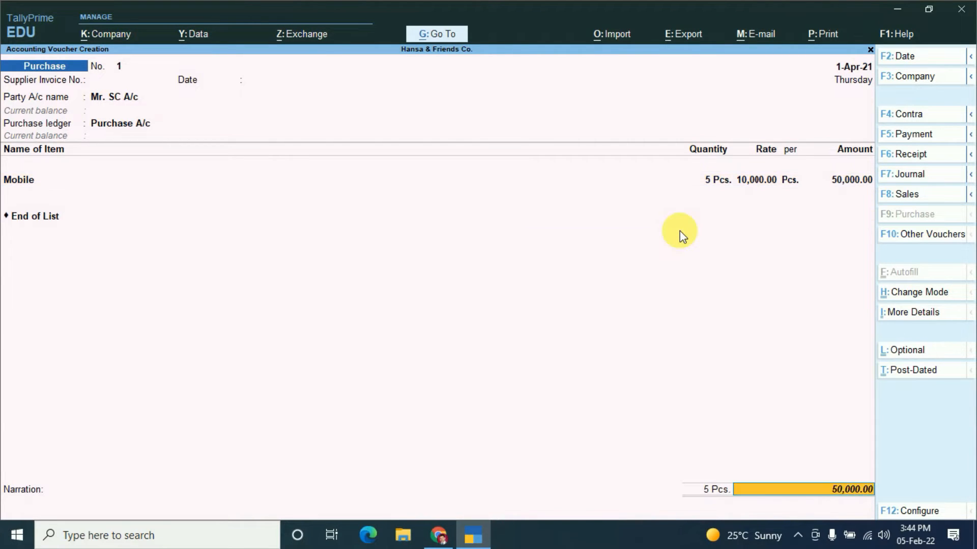
pyautogui.press('Return')
pyautogui.press('Return')
pyautogui.press('Return')
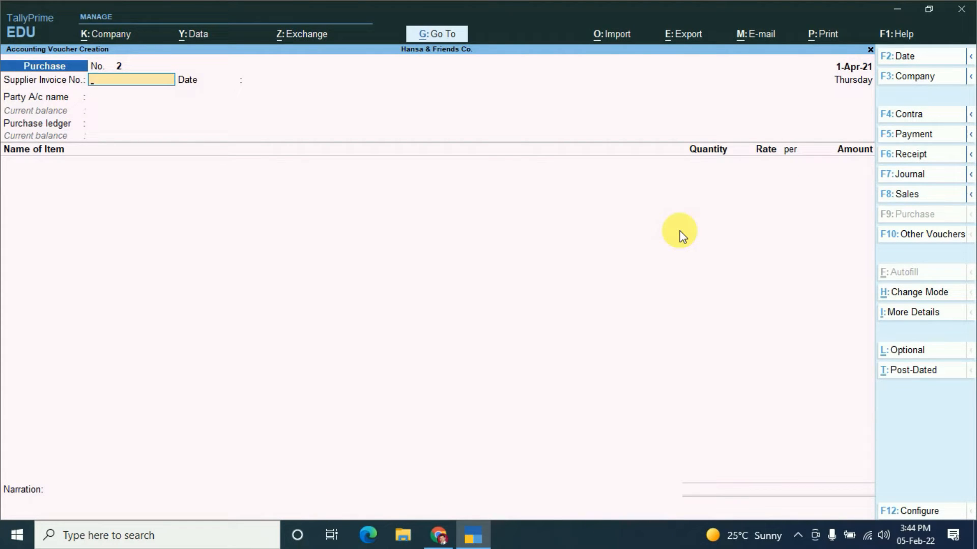
# - Set the date of the second purchase voucher to 1-May-21
pyautogui.press('Return')
pyautogui.press('Return')
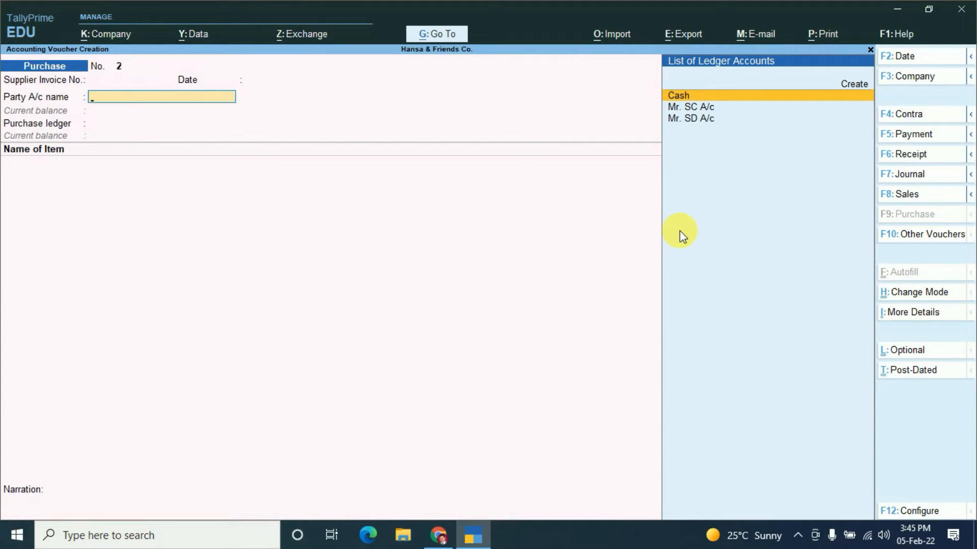
pyautogui.press('BackSpace')
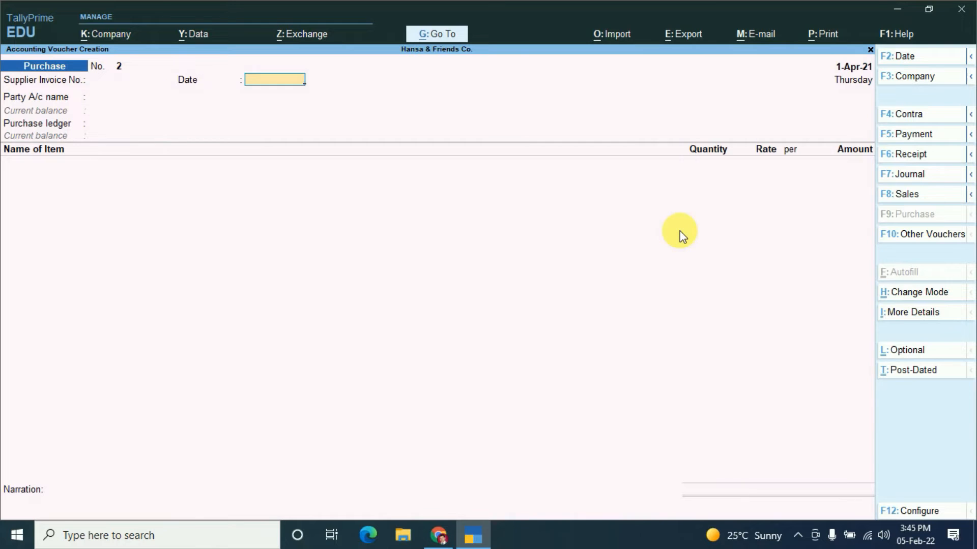
pyautogui.press('BackSpace')
pyautogui.press('F2')
pyautogui.write('1-5')
pyautogui.press('Return')
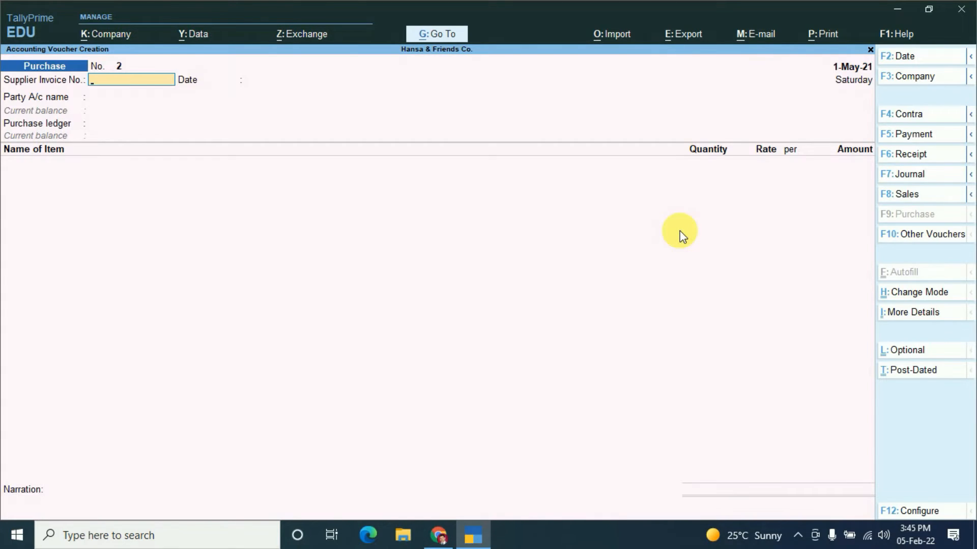
# - Set the voucher's party to Cash with default party details and its purchase ledger to "Purchase A/c", leaving the supplier invoice fields blank
pyautogui.press('Return')
pyautogui.press('Return')
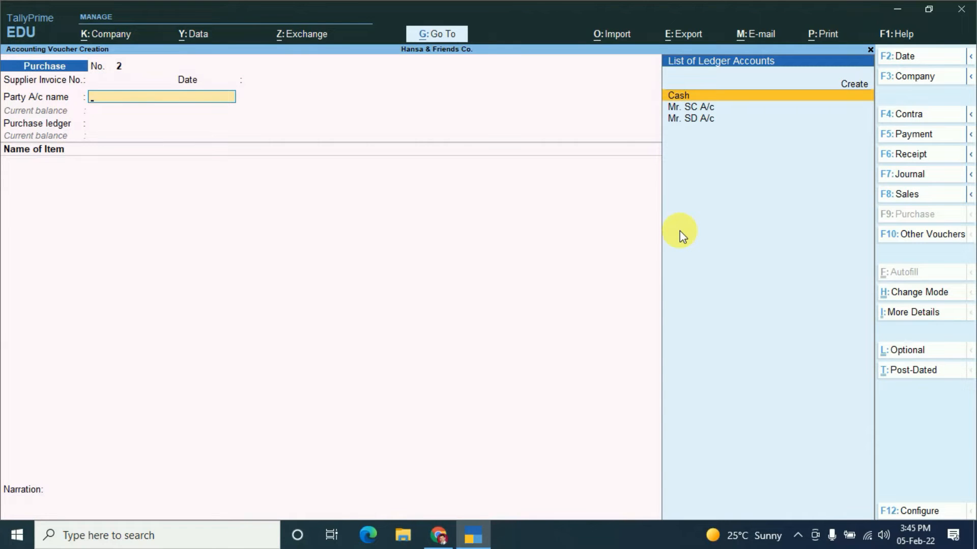
pyautogui.press('Return')
pyautogui.hotkey('ctrl', 'a')
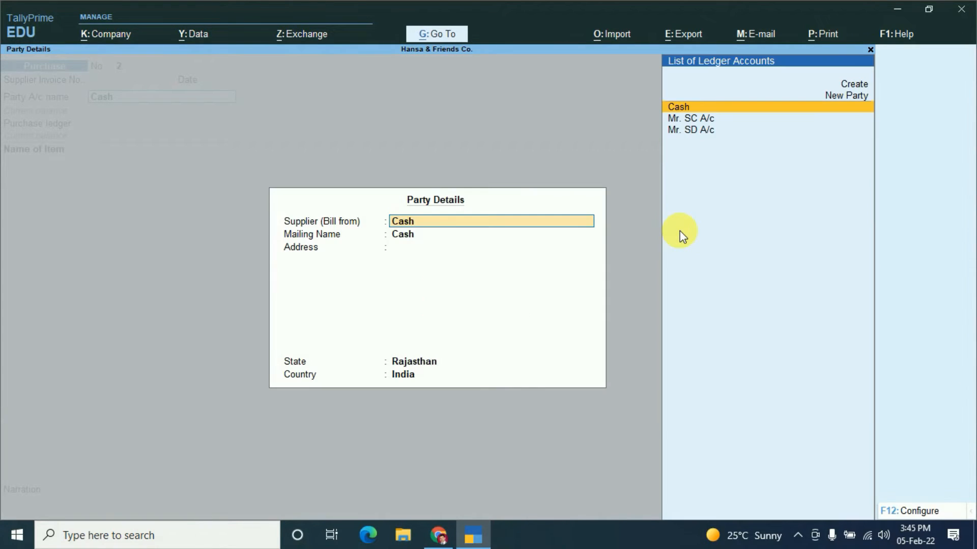
pyautogui.hotkey('ctrl', 'a')
pyautogui.press('Return')
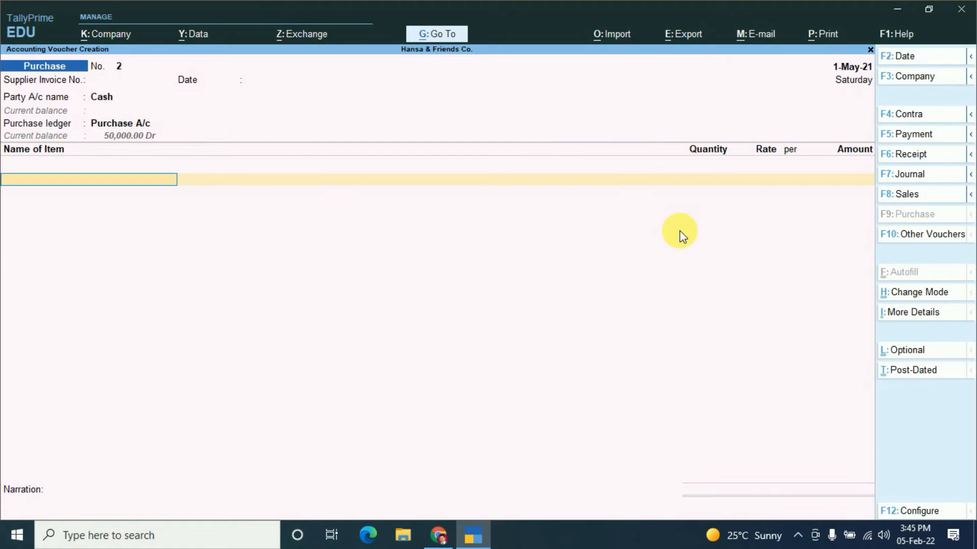
# - Add 5 Pcs. of Mobile at a rate of 2,000 per piece to the cash purchase voucher
pyautogui.write('M')
pyautogui.press('Return')
pyautogui.write('5')
pyautogui.press('Return')
pyautogui.write('2000')
pyautogui.press('Return')
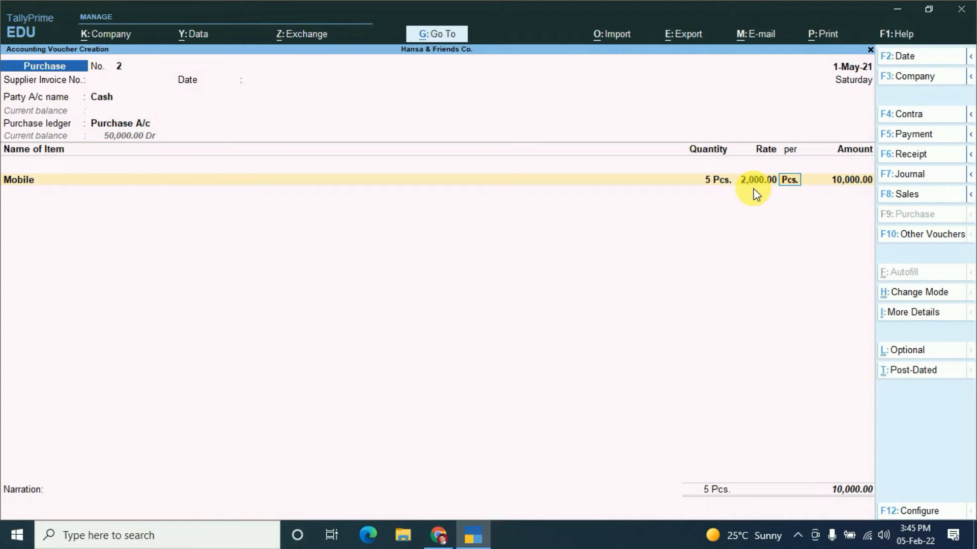
pyautogui.press('Return')
# - Complete the cash purchase voucher without a narration and accept it
pyautogui.press('Return')
pyautogui.press('Return')
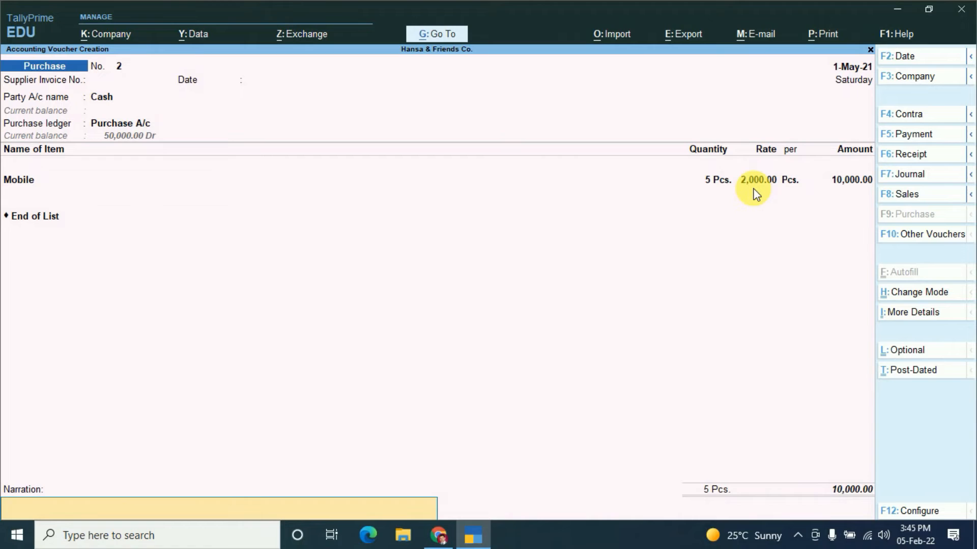
pyautogui.press('Return')
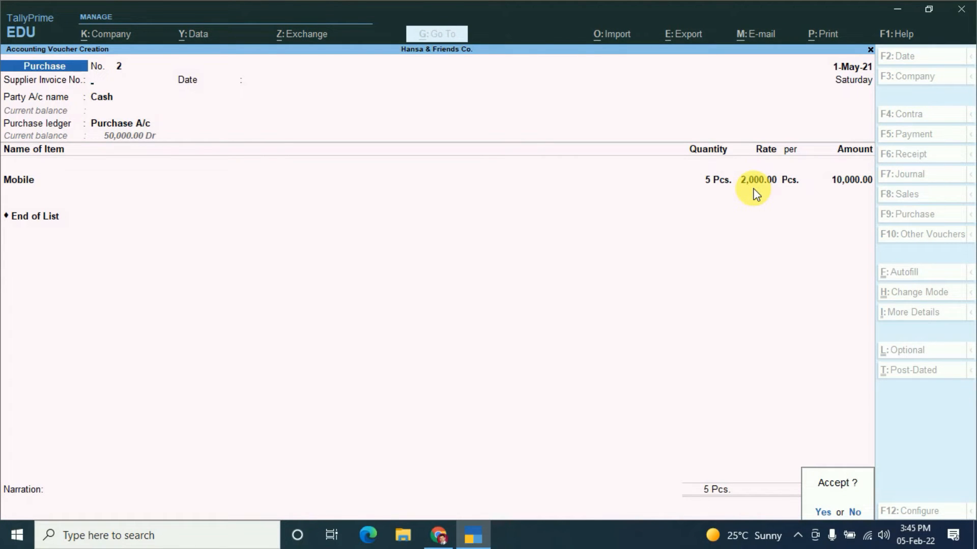
pyautogui.press('Return')
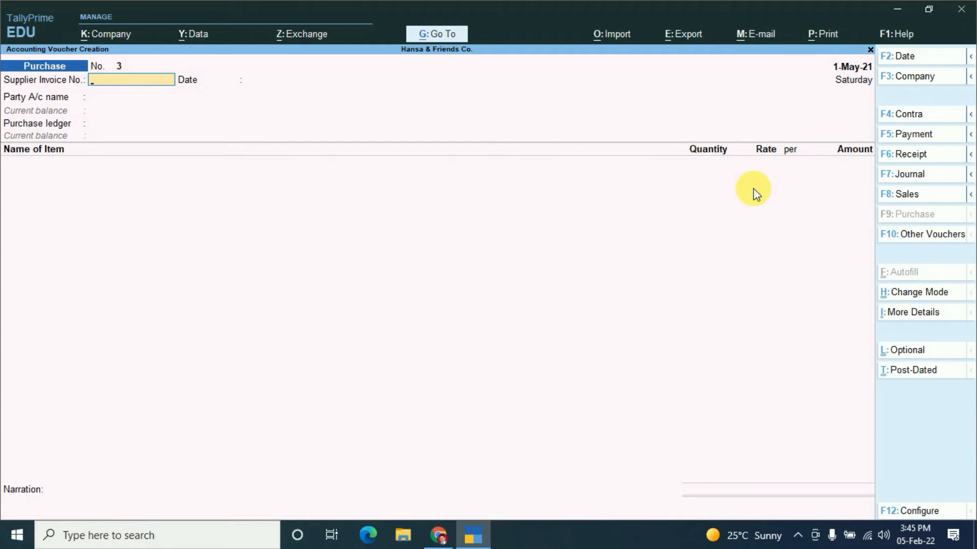
# - Start a Sales voucher for the party Cash with default dispatch and party details, using "Sales A/c" as the sales ledger
pyautogui.press('F8')
pyautogui.press('Return')
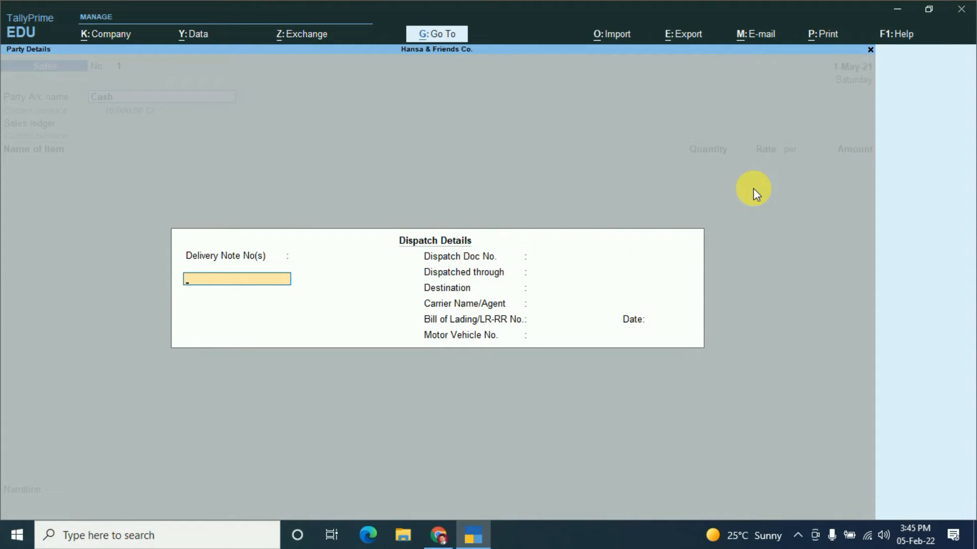
pyautogui.hotkey('ctrl', 'a')
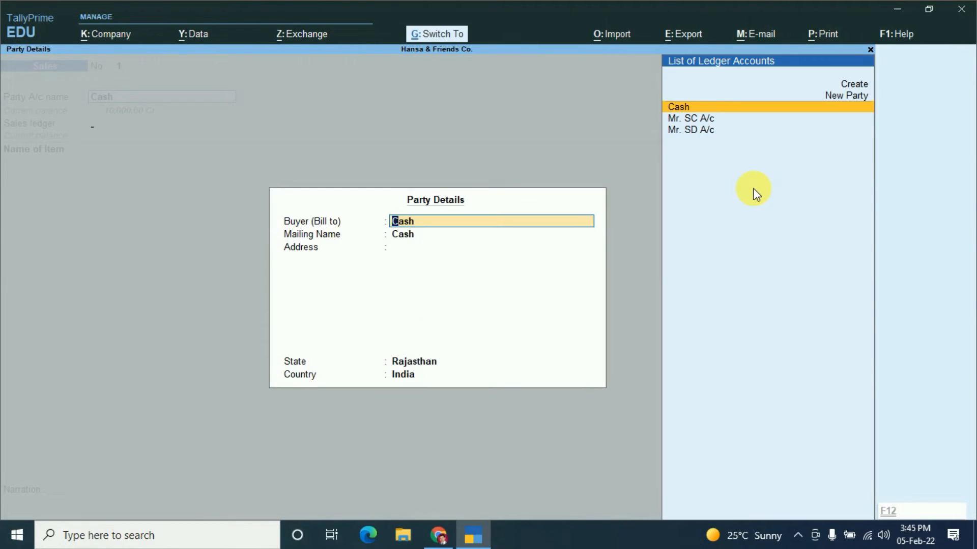
pyautogui.hotkey('ctrl', 'a')
pyautogui.press('Return')
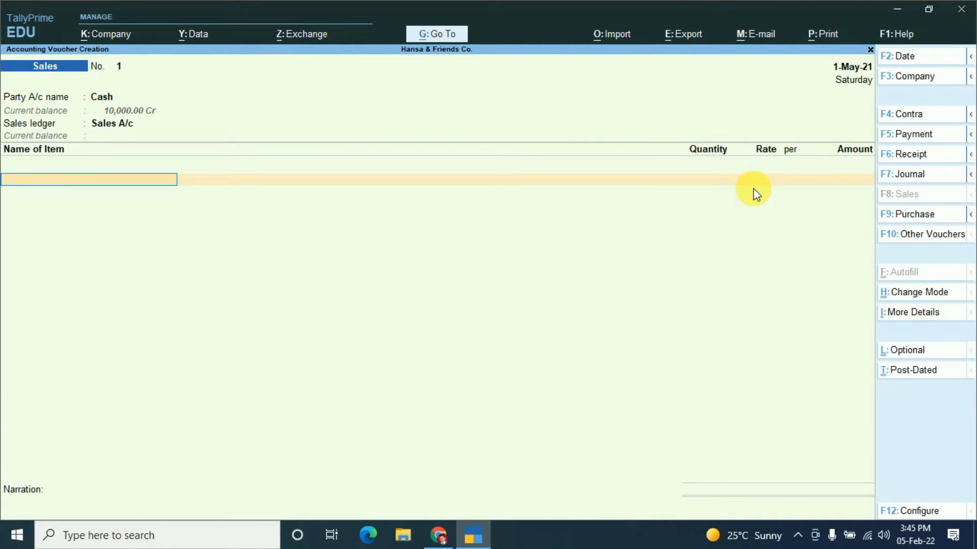
# - Add 2 Pcs. of Mobile at a rate of 13,450 per piece to the sales voucher
pyautogui.write('M')
pyautogui.press('Return')
pyautogui.write('2')
pyautogui.press('Return')
pyautogui.write('13450')
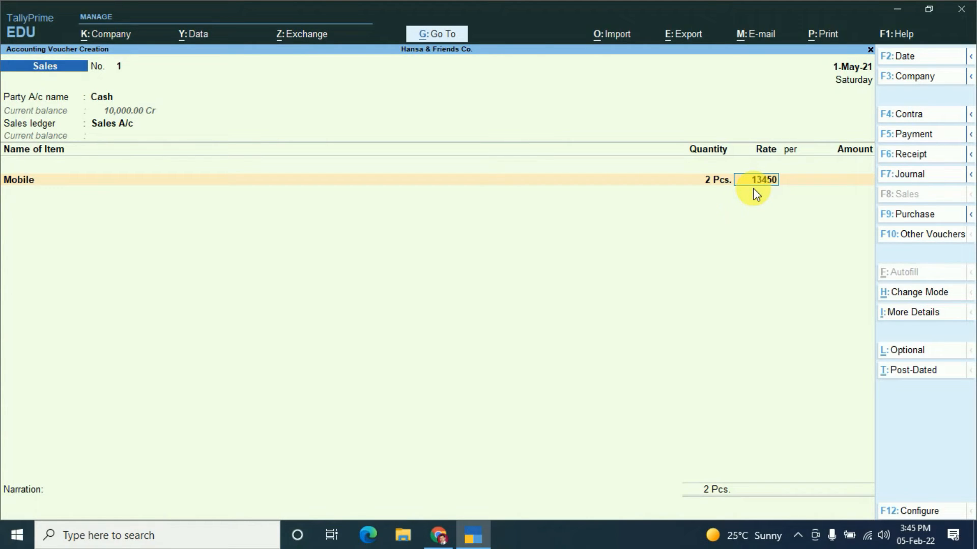
pyautogui.press('Return')
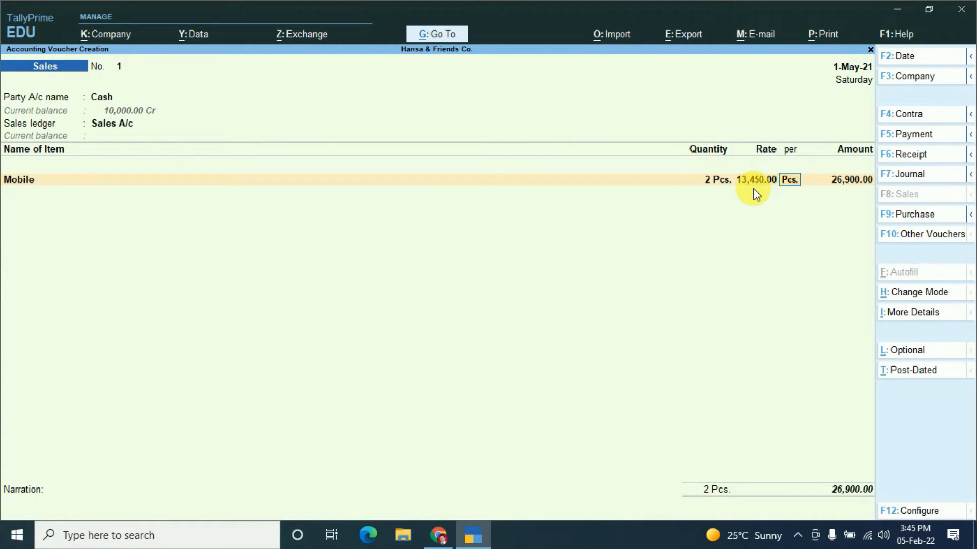
pyautogui.press('Return')
pyautogui.press('Return')
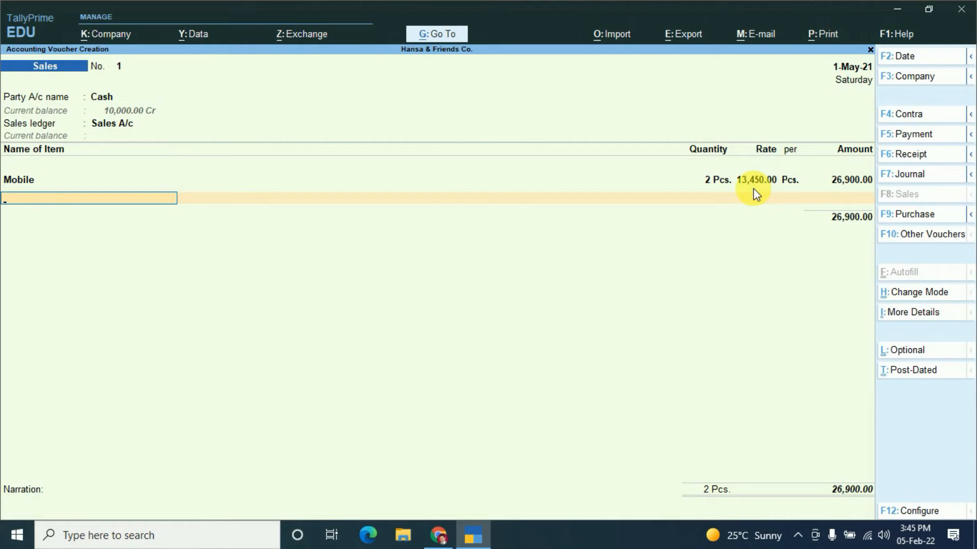
# - Save the sales voucher without a narration and return to the Gateway of Tally
pyautogui.press('Return')
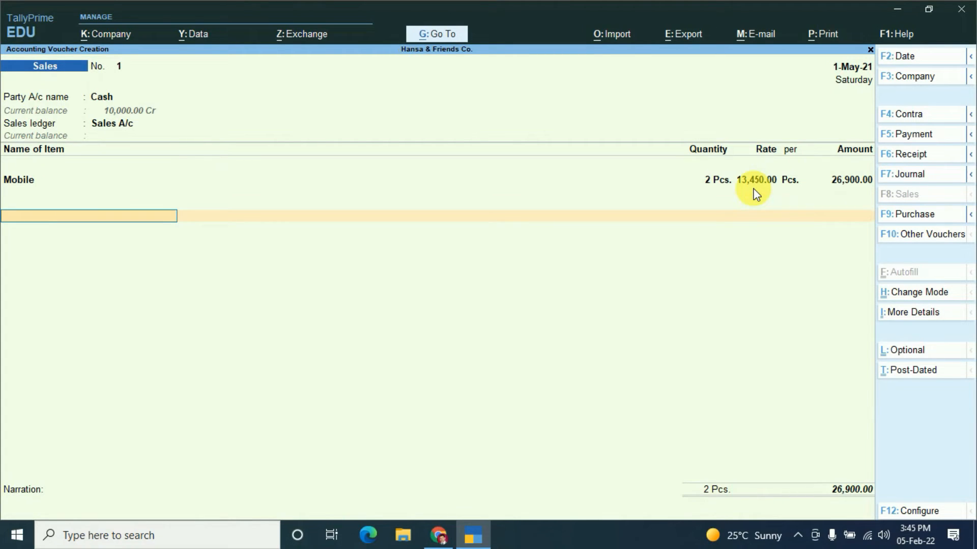
pyautogui.press('Return')
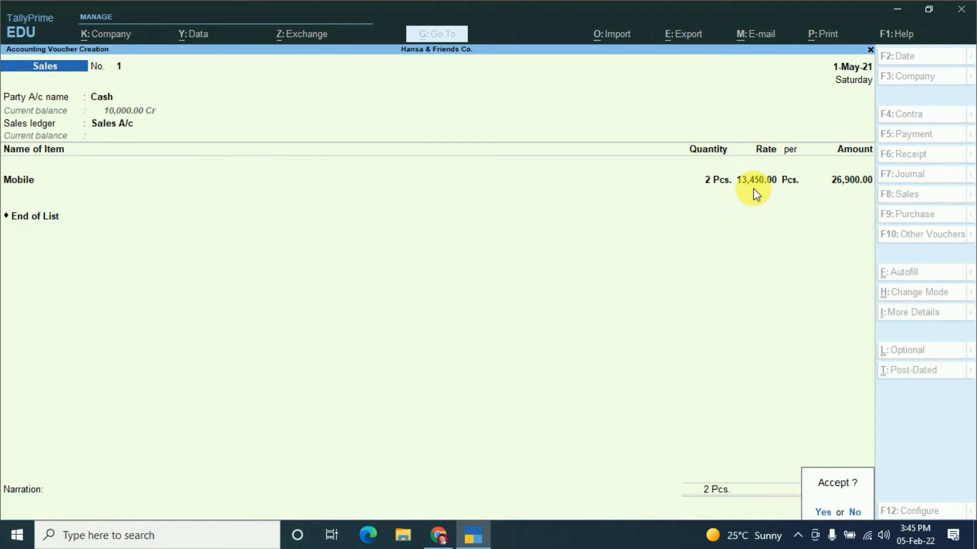
pyautogui.press('Return')
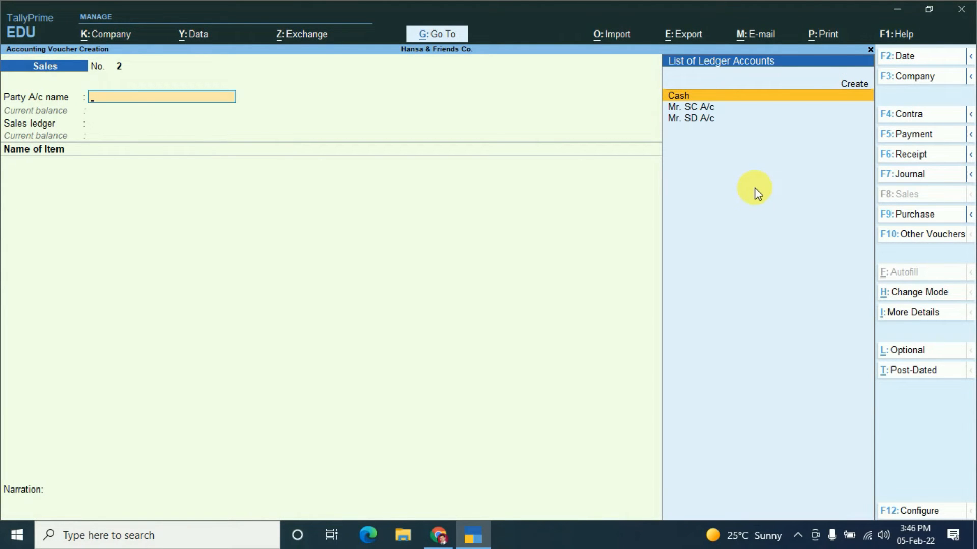
pyautogui.press('Escape')
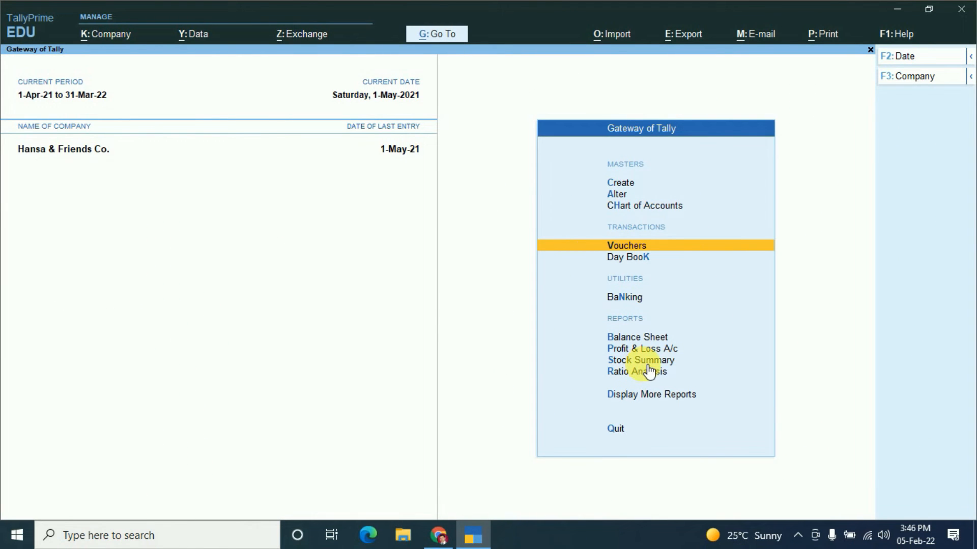
# - Open the Stock Summary report and change its valuation method to At Zero Price
pyautogui.click(647, 362)
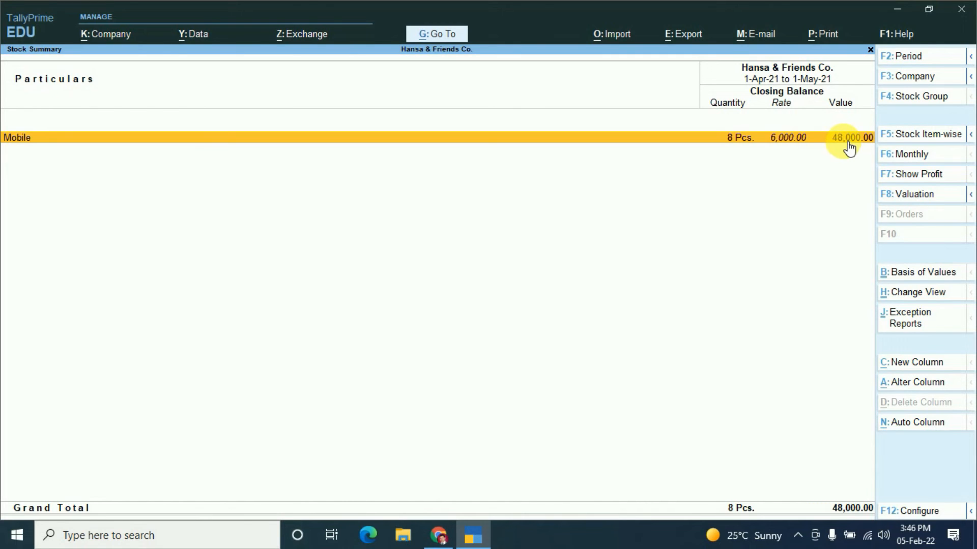
pyautogui.click(902, 198)
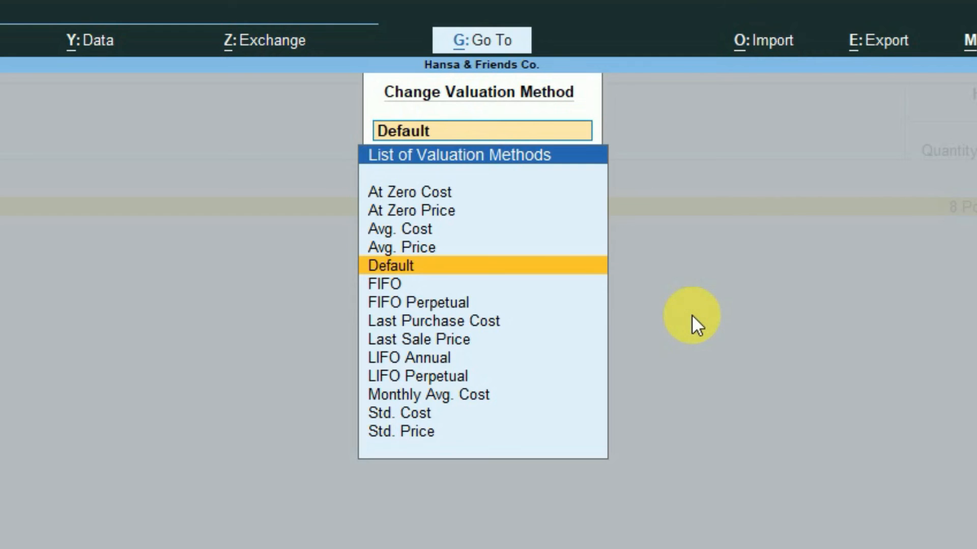
pyautogui.press('Up')
pyautogui.press('Up')
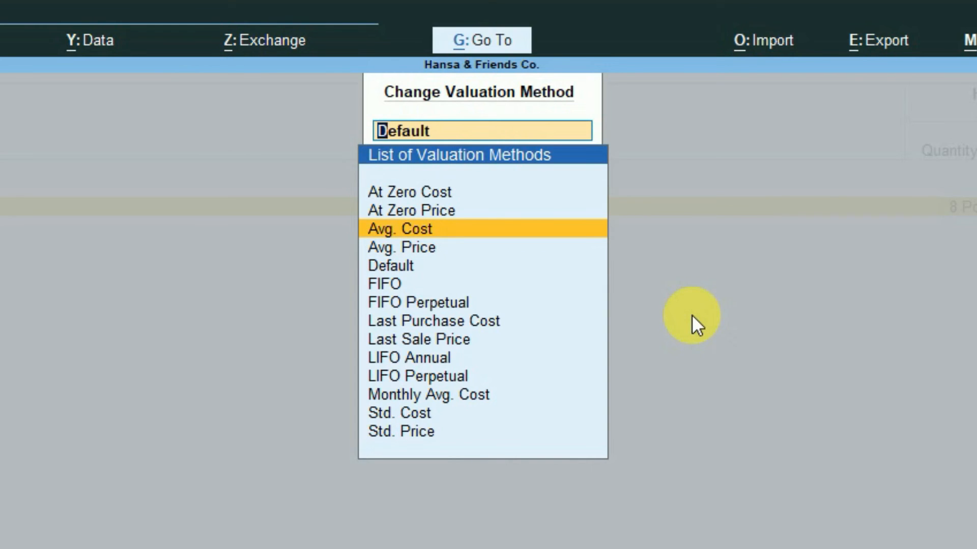
pyautogui.press('Up')
pyautogui.press('Return')
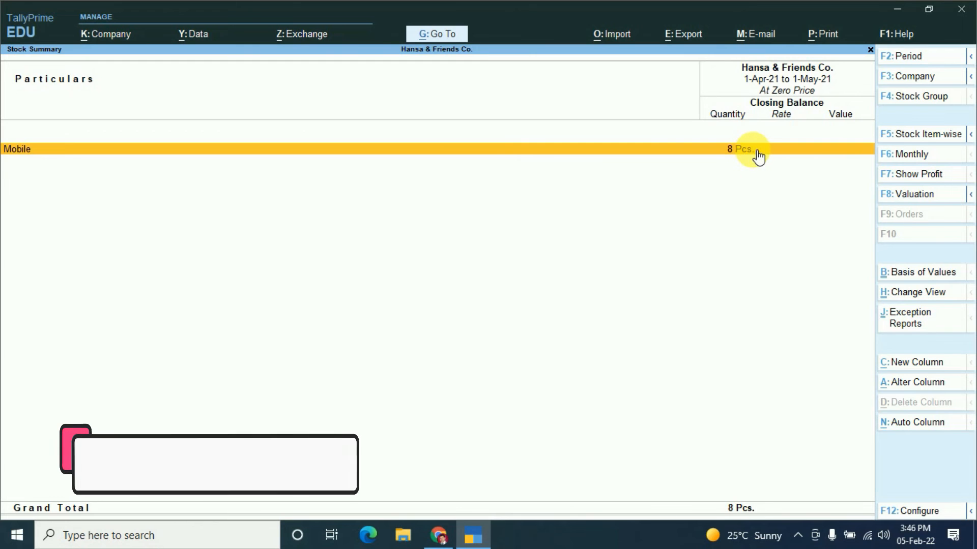
# - Change the Stock Summary's valuation method to FIFO
pyautogui.press('F8')
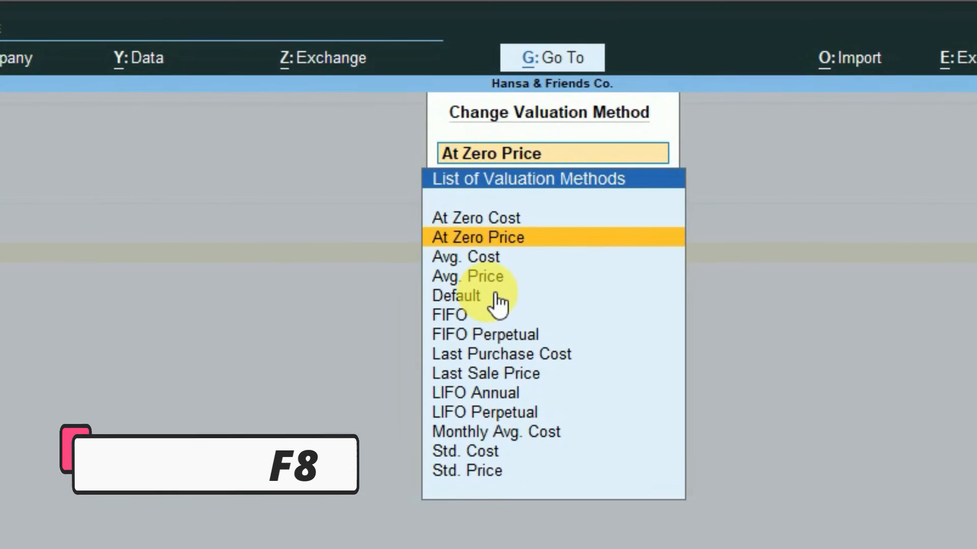
pyautogui.click(554, 183)
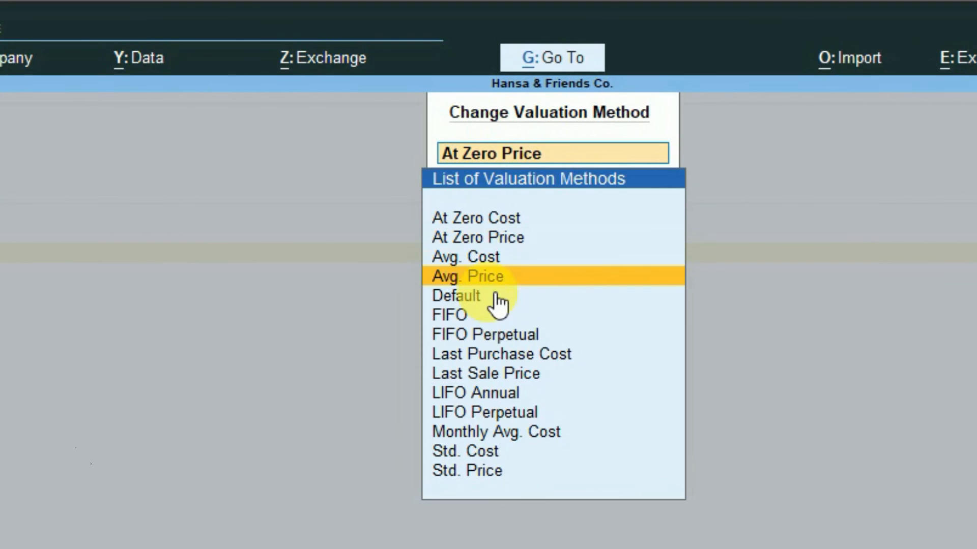
pyautogui.press('Down')
pyautogui.press('Down')
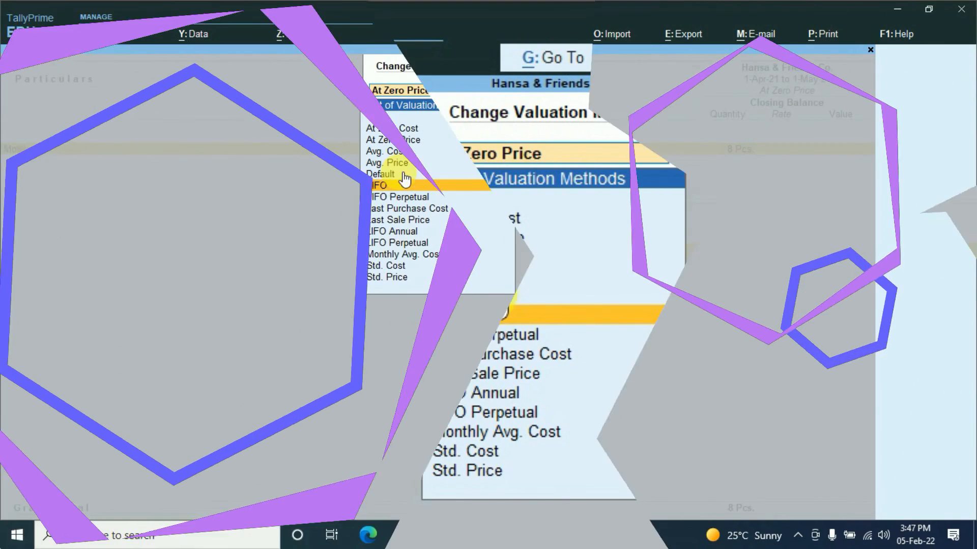
pyautogui.press('Return')
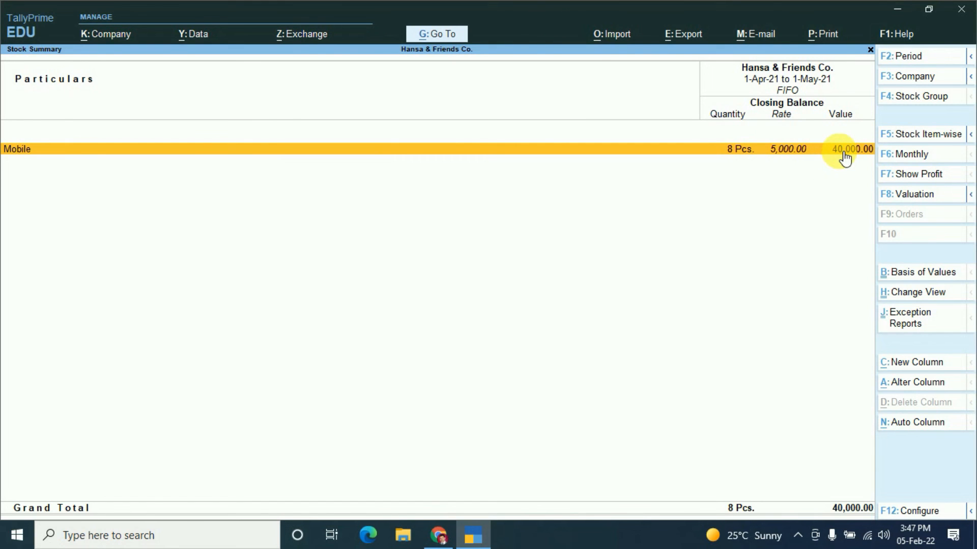
# - Change the Stock Summary's valuation method to LIFO Annual
pyautogui.click(907, 194)
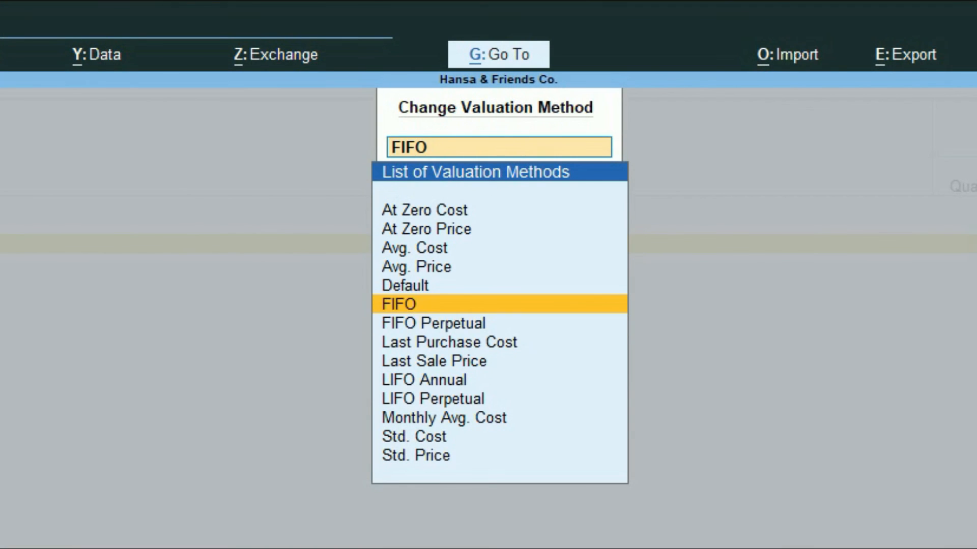
pyautogui.press('Down')
pyautogui.press('Down')
pyautogui.press('Down')
pyautogui.press('Down')
pyautogui.press('Down')
pyautogui.press('Up')
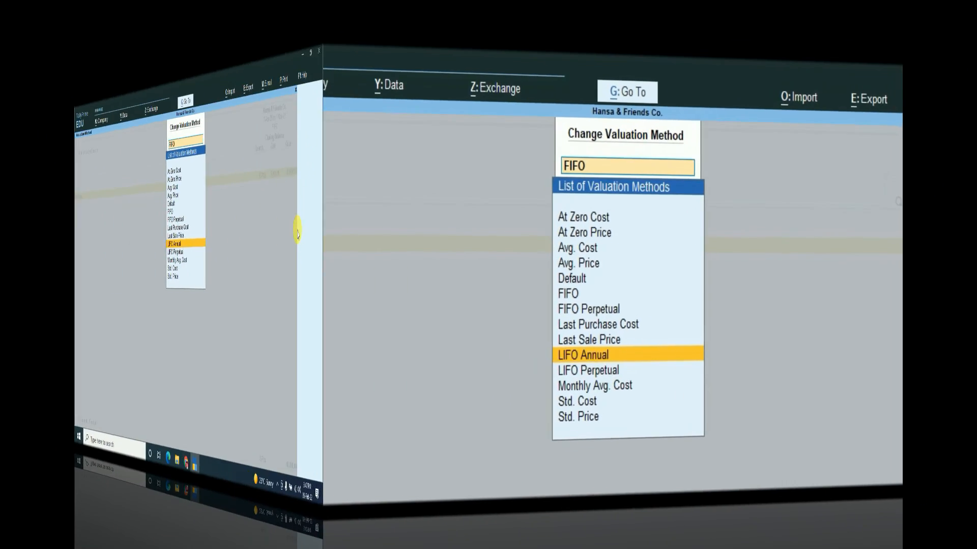
pyautogui.press('Return')
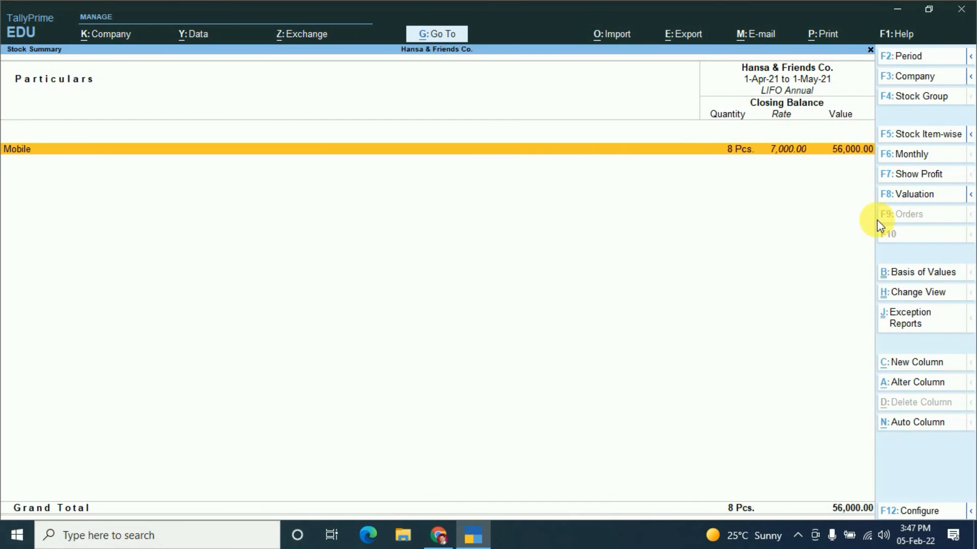